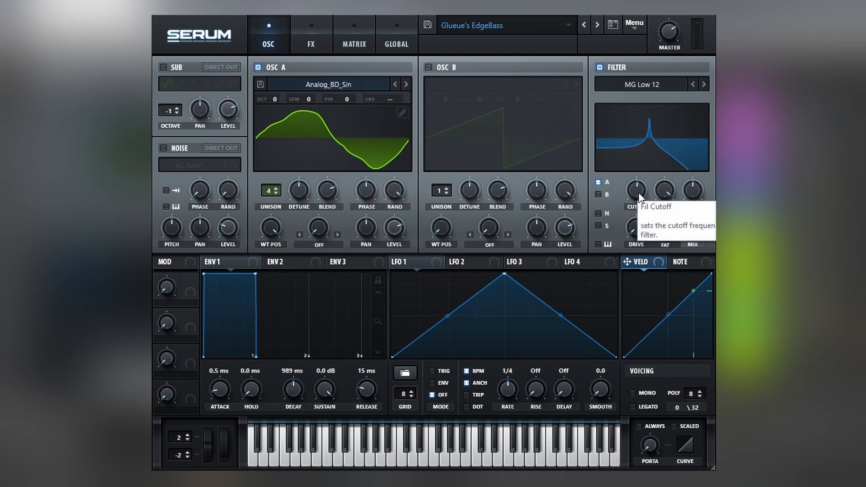
Review the lead's Serum effects, play the lead part, and inspect the curve in its MEqualizer
left_click(310, 44)
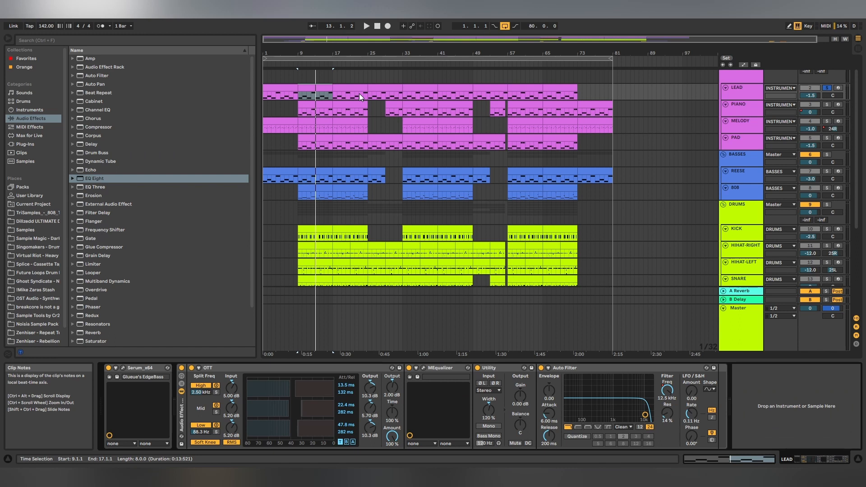
key("space")
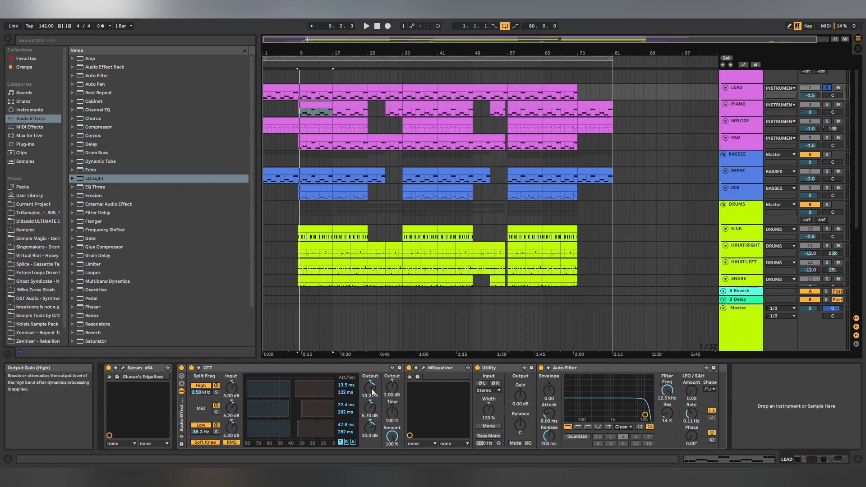
left_click(424, 368)
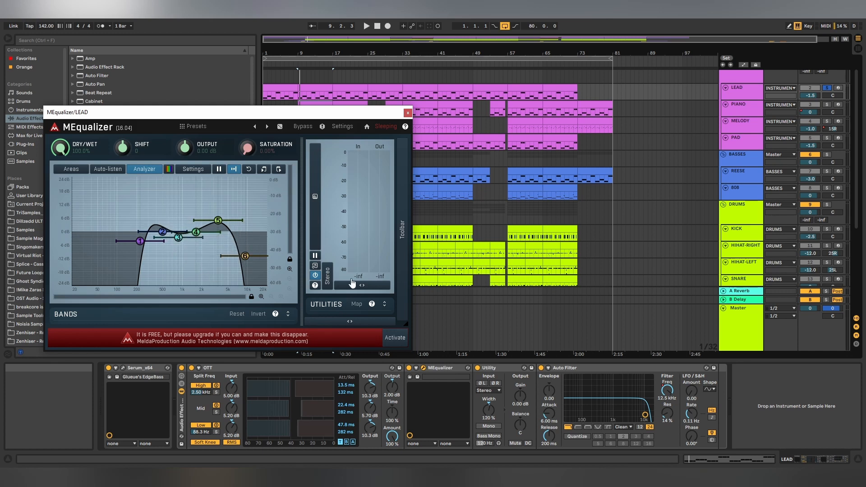
left_click(423, 368)
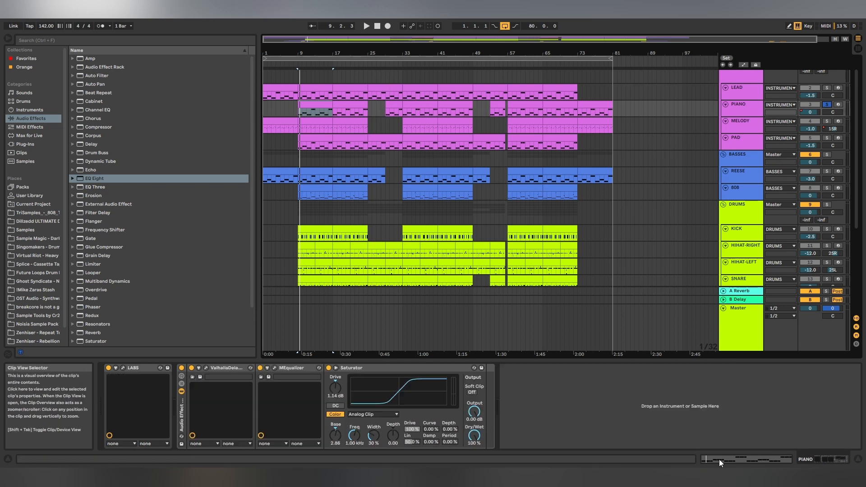
Open the piano clip's notes and play the piano part together with the lead
left_click(719, 460)
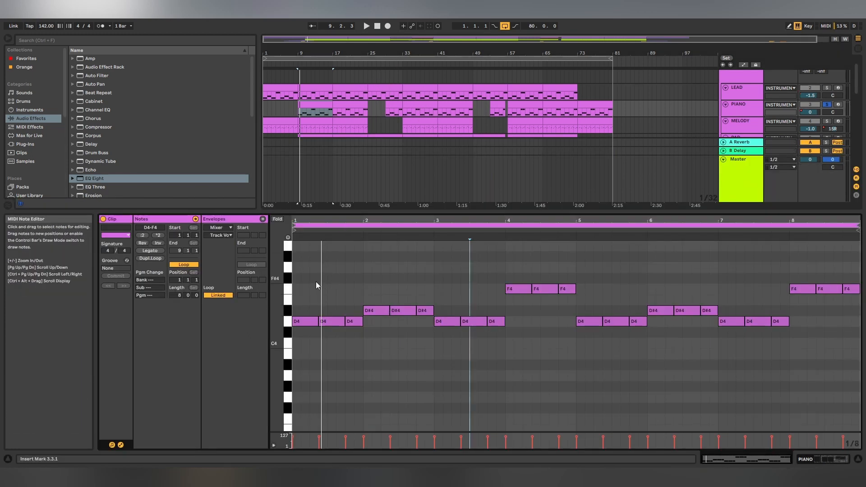
key("space")
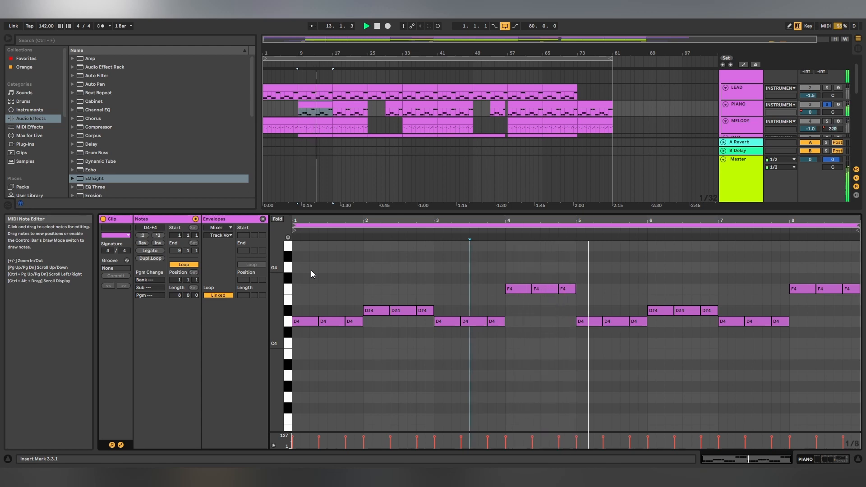
key("space")
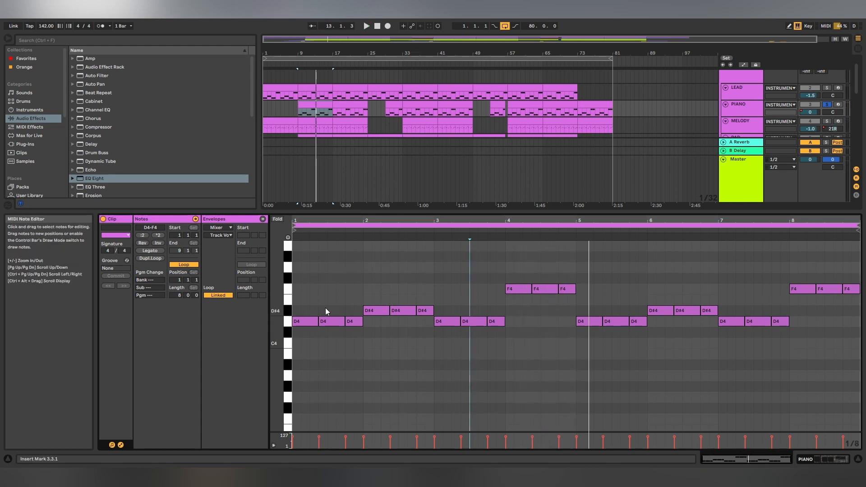
scroll(489, 105, "down", 1)
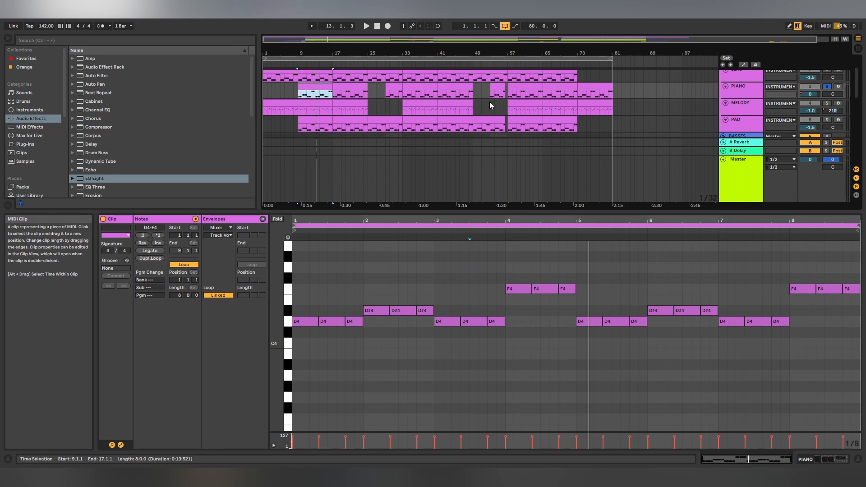
scroll(490, 105, "up", 1)
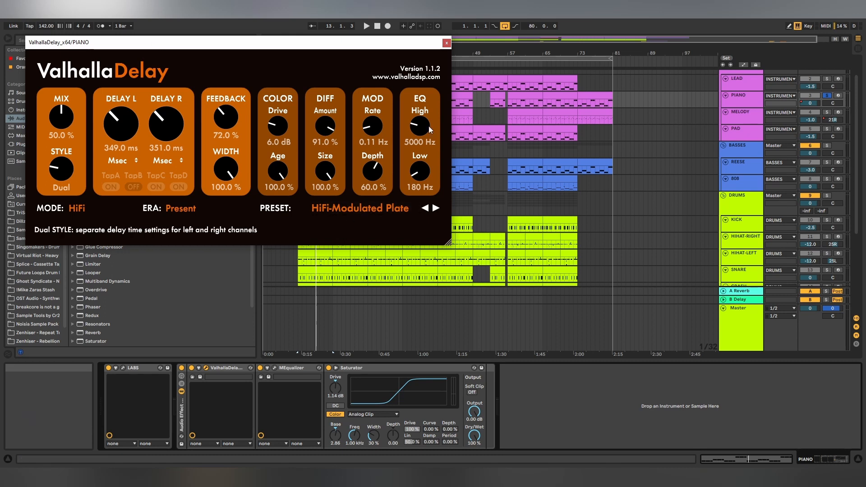
Fine-tune the fourth band's narrow cut near 600 Hz in the piano track's MEqualizer while auditioning the loop
left_click(446, 43)
left_click(274, 367)
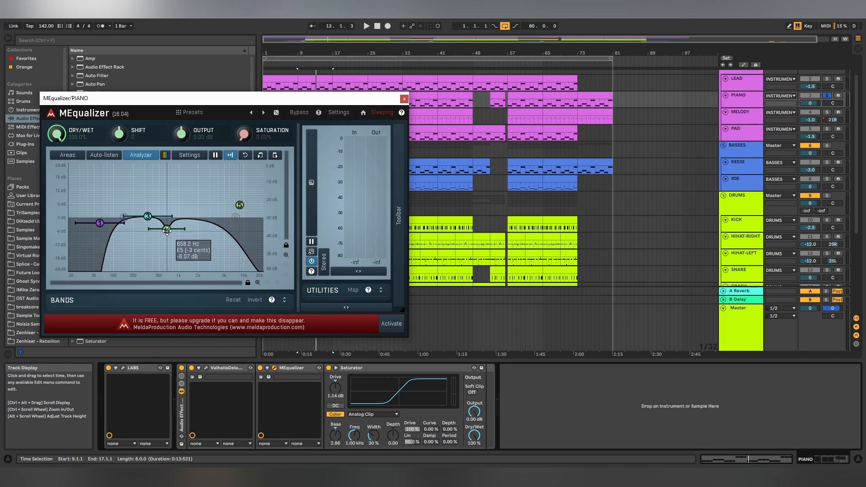
left_click_drag(166, 230, 166, 229)
key("space")
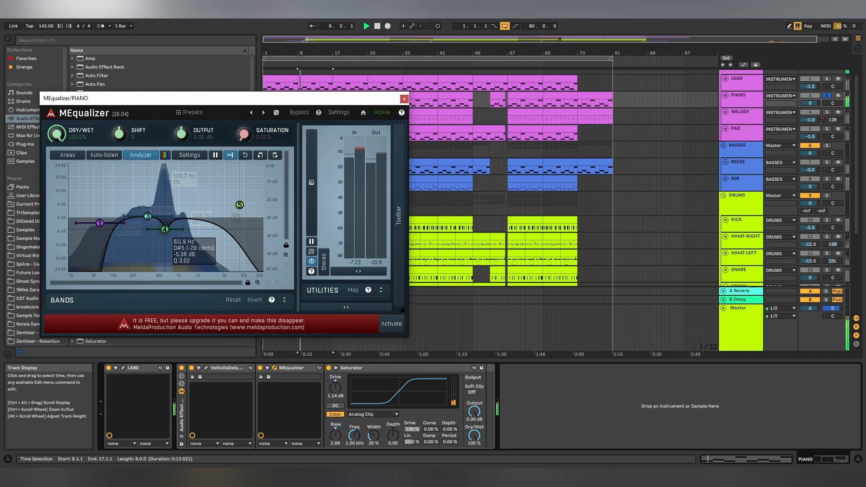
left_click_drag(167, 229, 167, 230)
key("space")
left_click(403, 99)
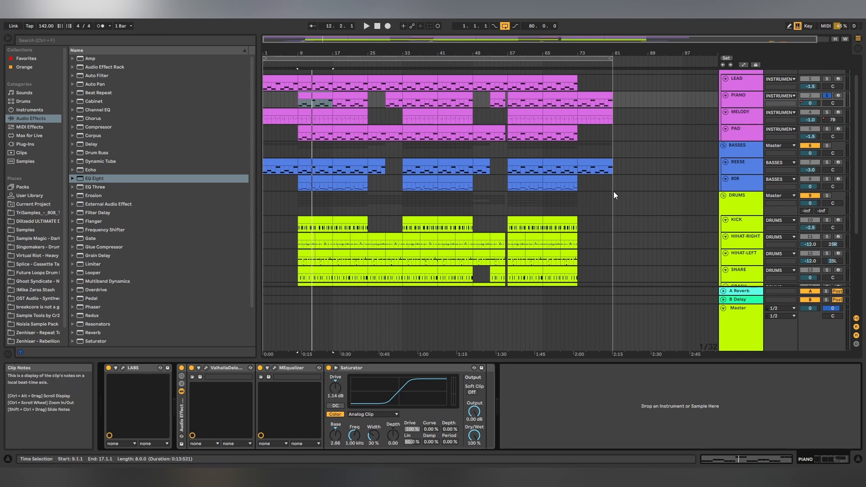
Open the melody clip's notes and play the melody from the start of the clip at bar 9
scroll(518, 285, "up", 2)
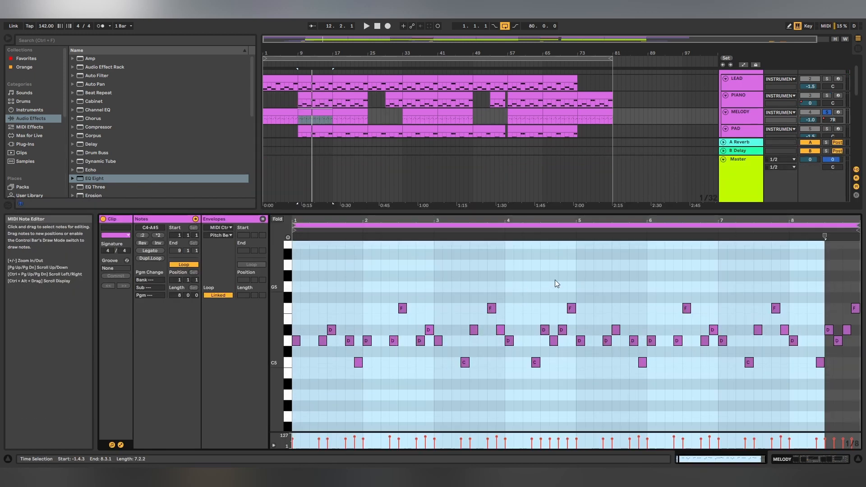
left_click(556, 282)
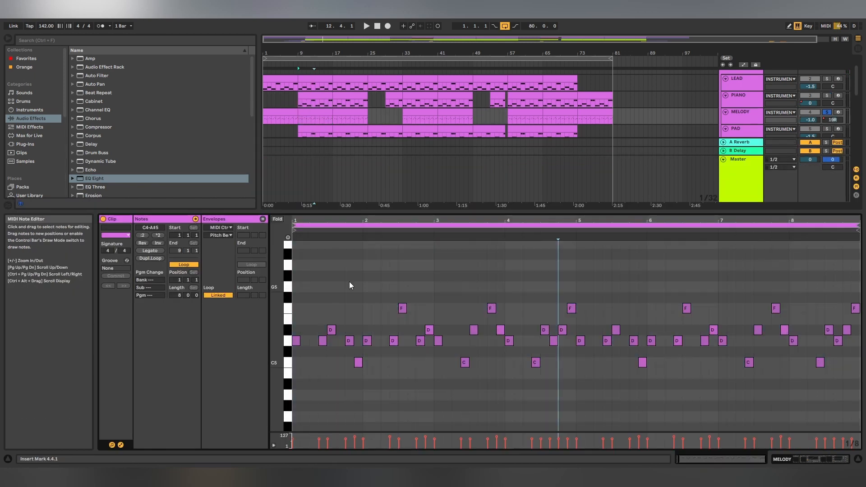
left_click(294, 266)
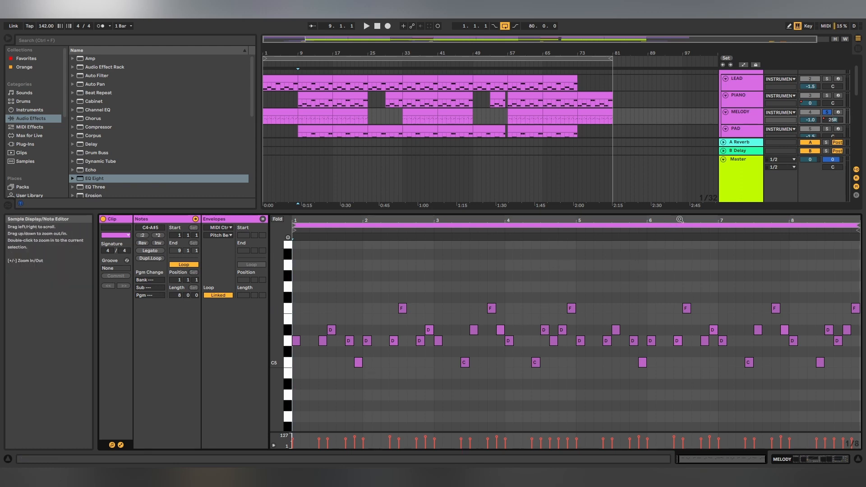
key("space")
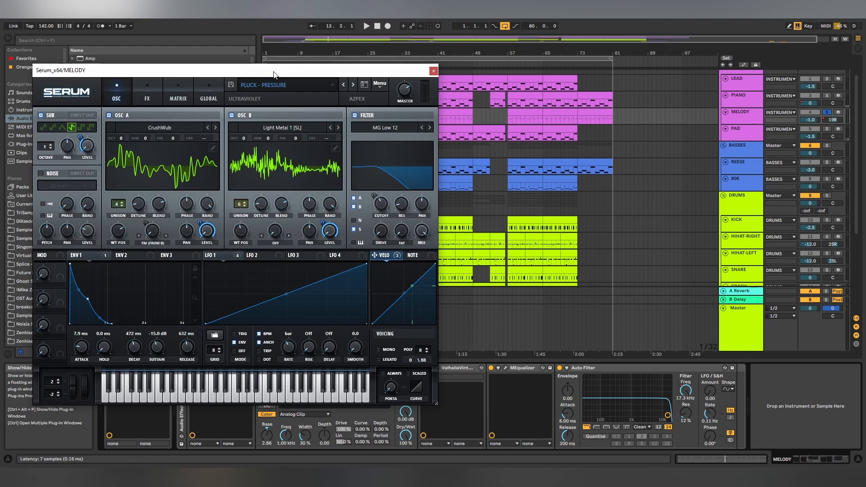
Inspect the melody track's PLUCK - PRESSURE Serum preset and its MEqualizer curves, including the low cut and the fifth band's boost
left_click(289, 85)
mouse_move(338, 118)
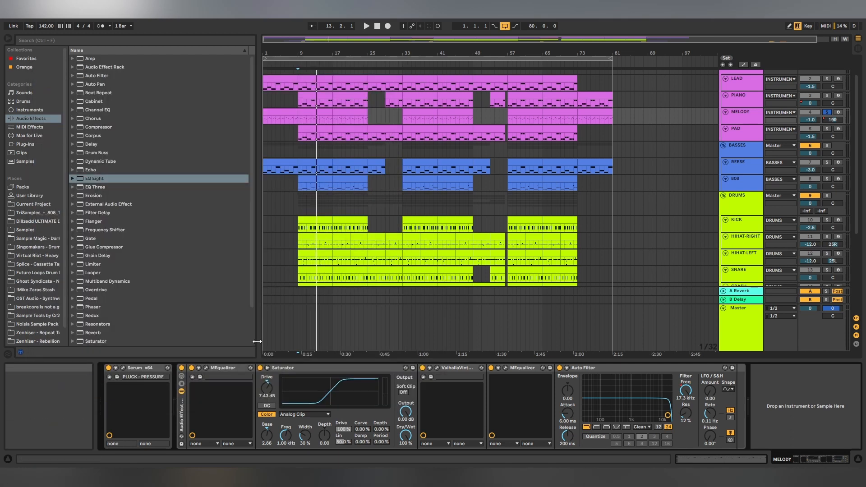
left_click(206, 369)
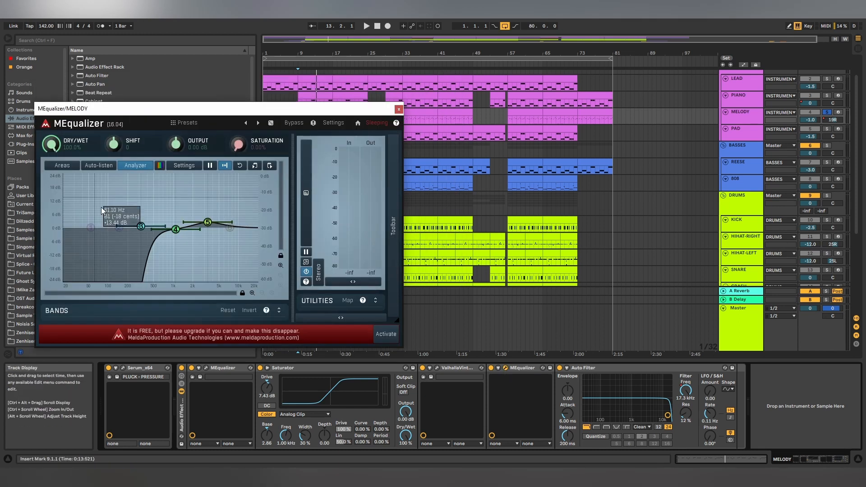
left_click_drag(198, 223, 212, 219)
left_click(398, 110)
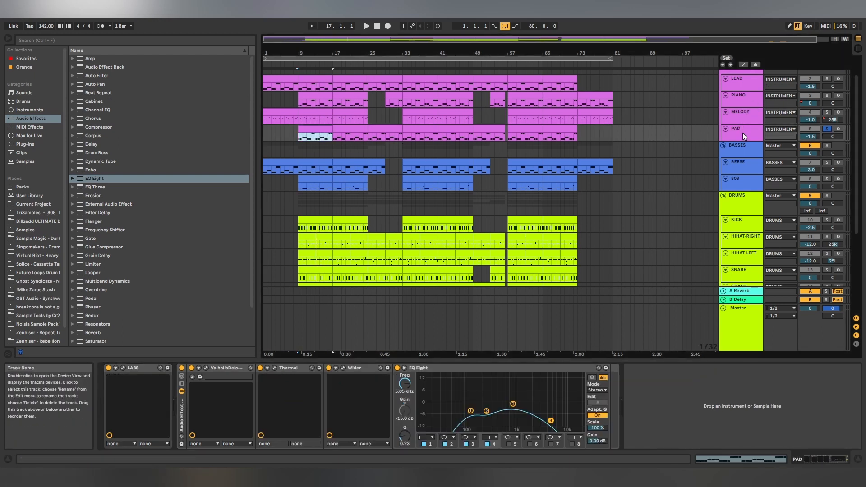
Check the pad track's LABS instrument, view the notes of its clip at bar 9, and play the pad
left_click(122, 367)
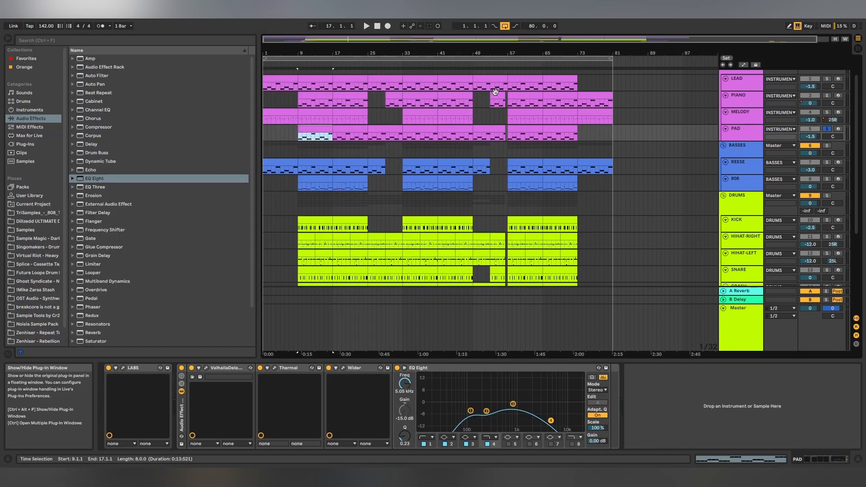
left_click(543, 34)
left_click(739, 459)
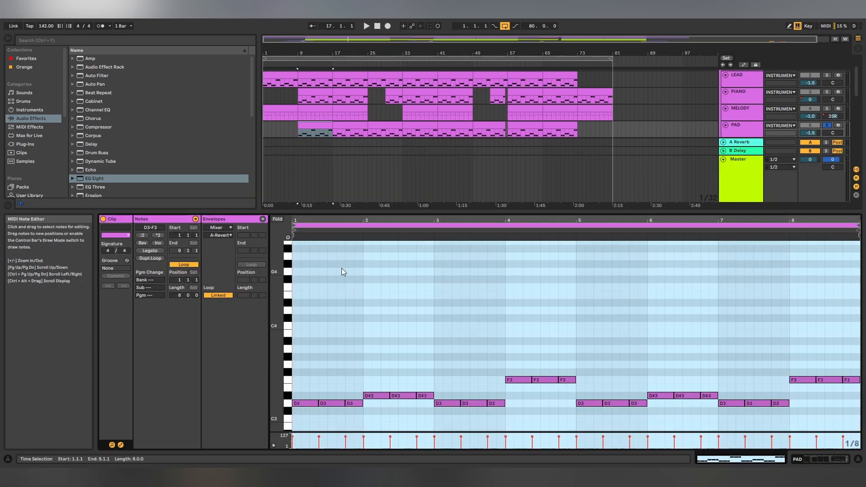
scroll(387, 331, "down", 3)
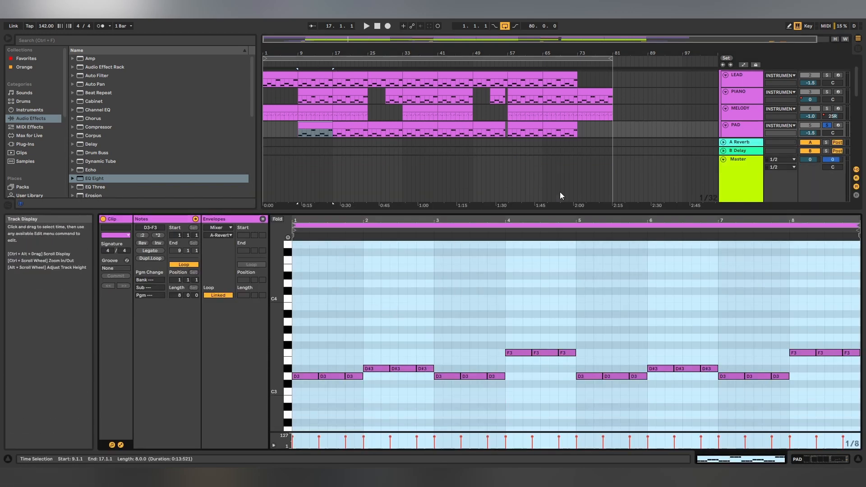
key("space")
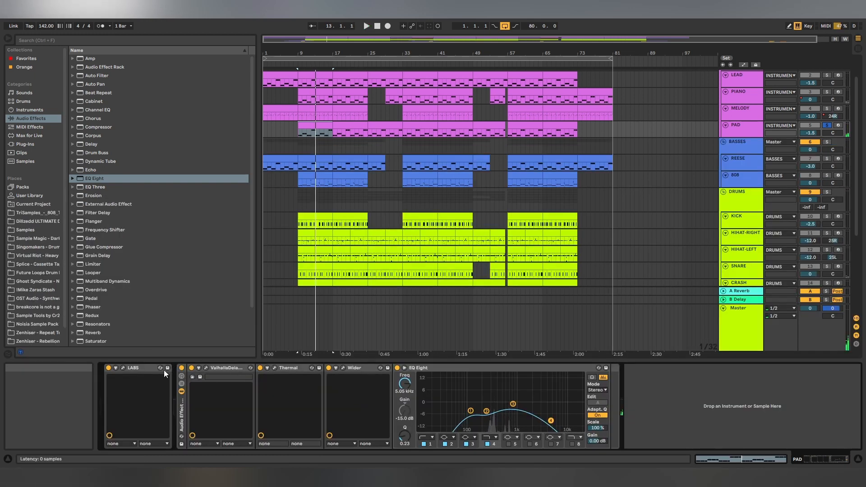
Inspect the pad track's ValhallaDelay, Thermal and Wider settings, and play the instruments group together
left_click(206, 368)
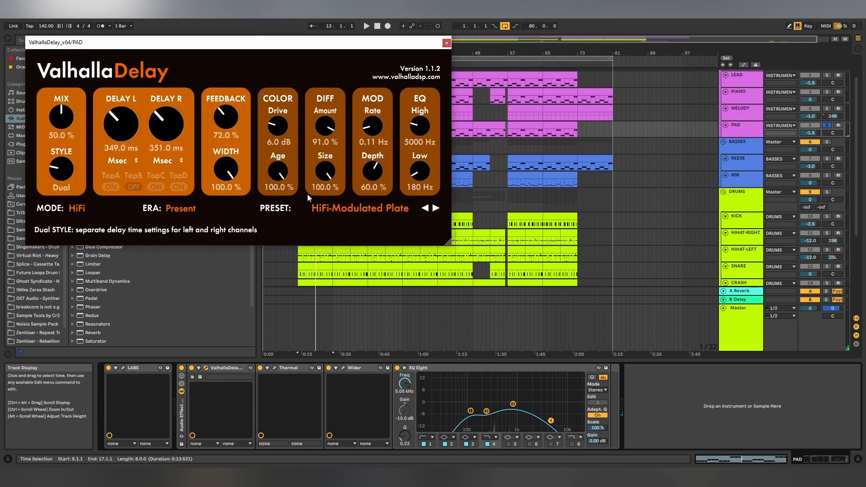
left_click(446, 43)
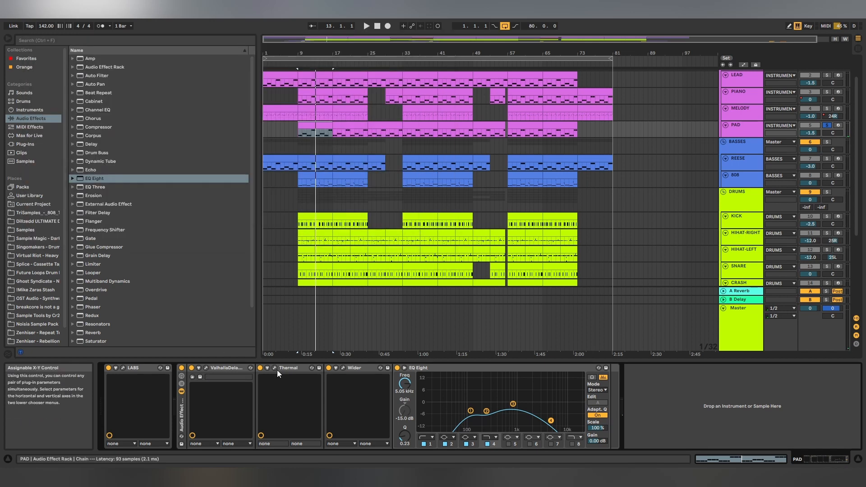
left_click(274, 367)
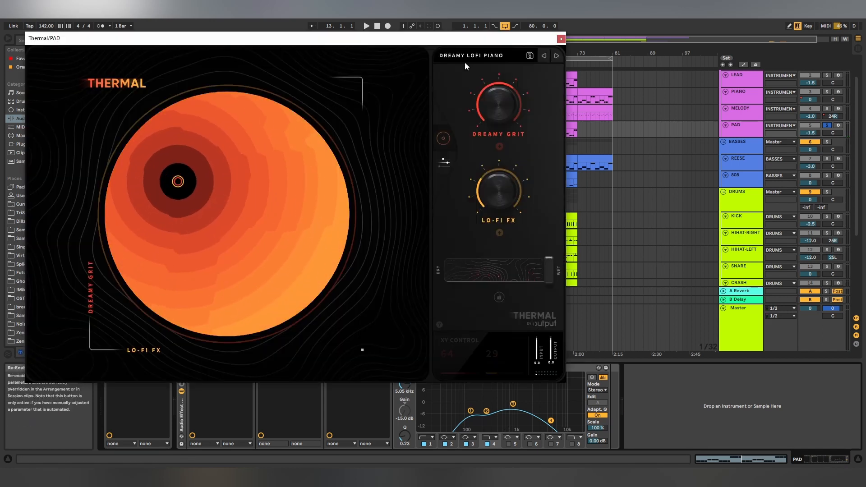
left_click(560, 39)
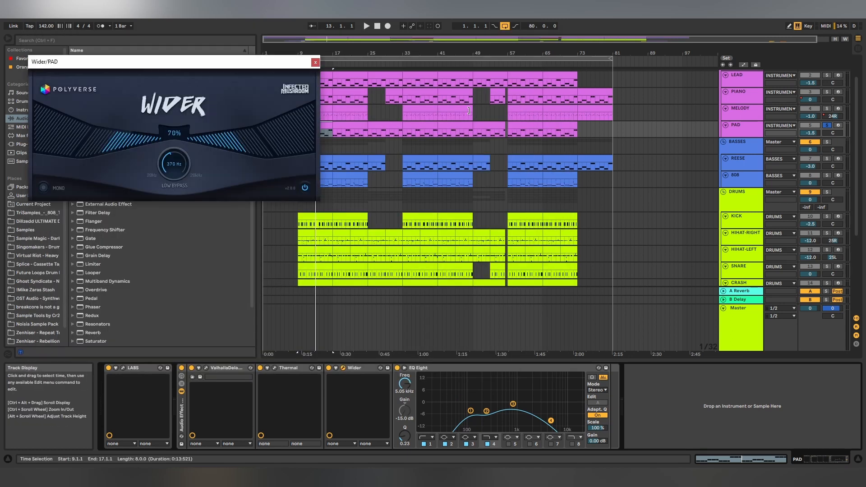
left_click(315, 62)
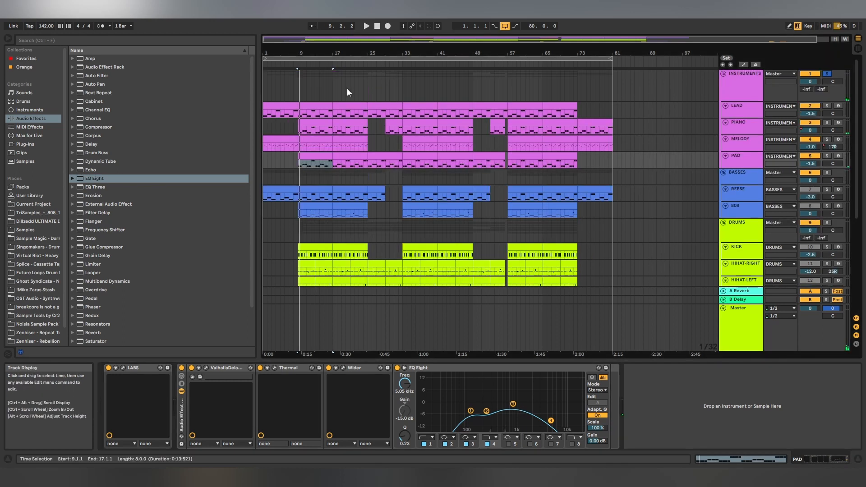
key("space")
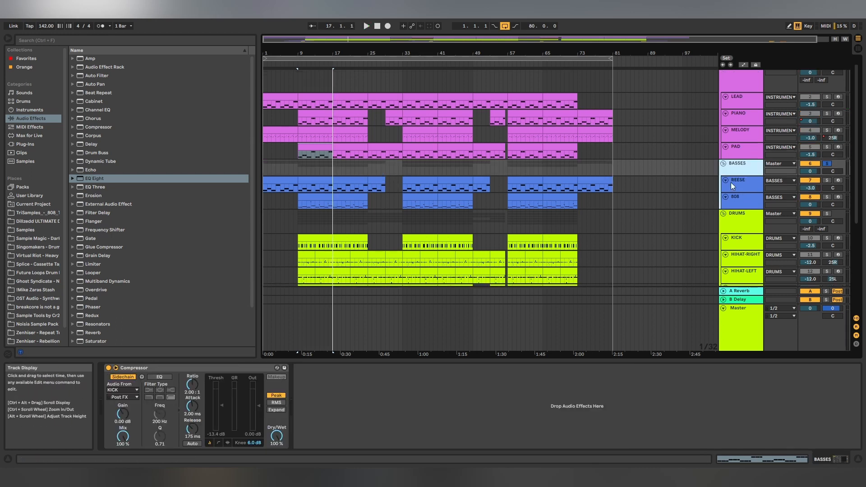
View the notes of the REESE track's bass clip starting at bar 9
left_click(743, 180)
double_click(322, 179)
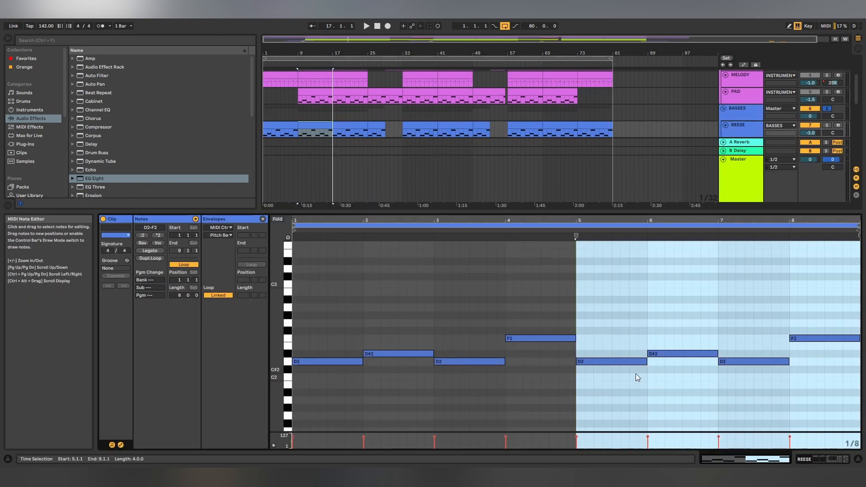
scroll(516, 329, "down", 1)
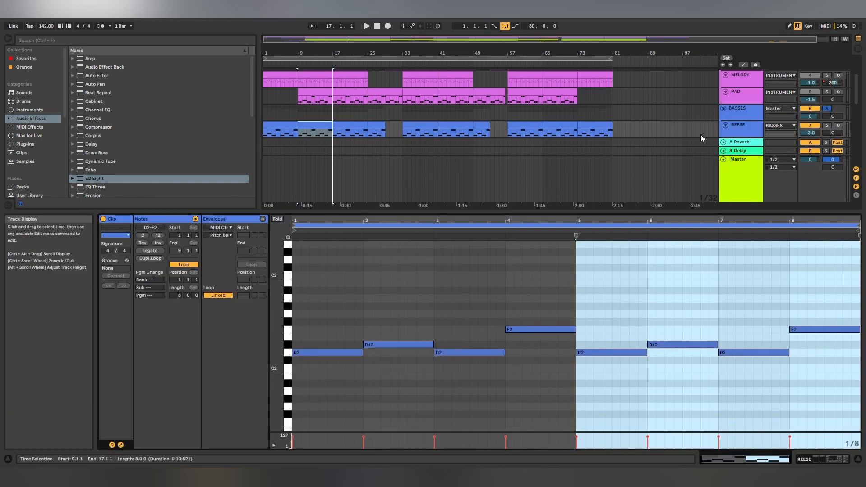
Inspect the REESE track's SimpleReese Serum preset and the low cut in its MEqualizer
key("shift+Tab")
key("ctrl+alt+p")
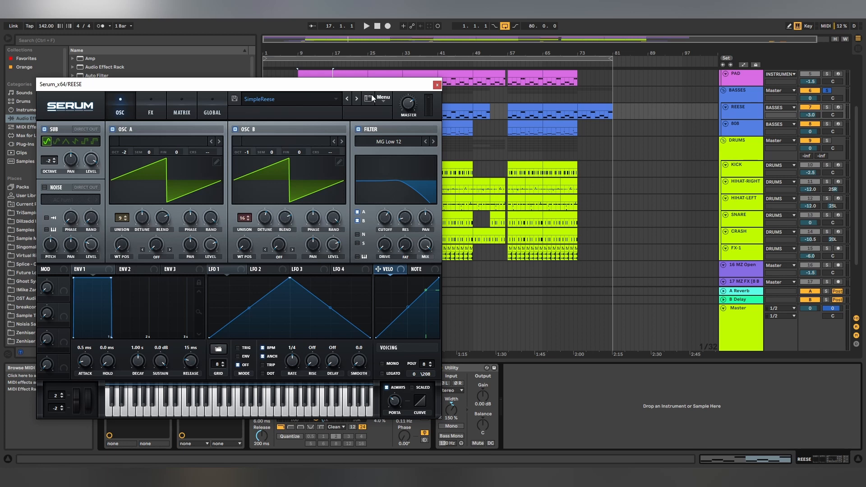
left_click(437, 84)
left_click(738, 123)
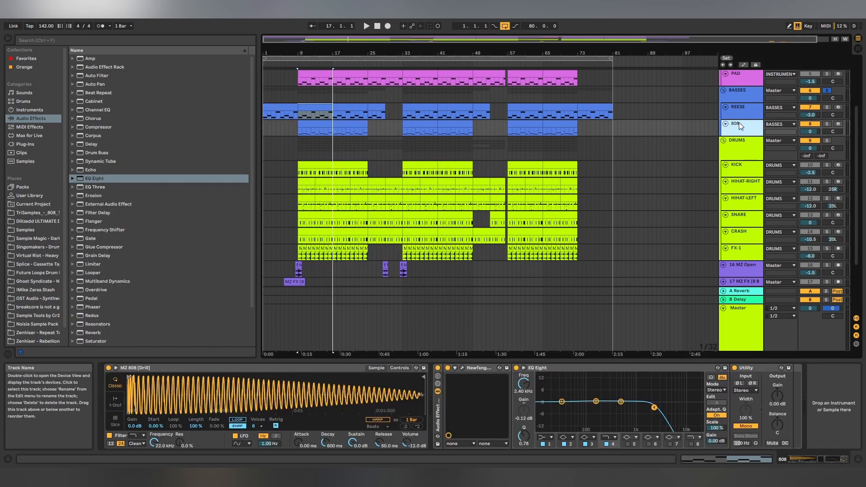
left_click(739, 110)
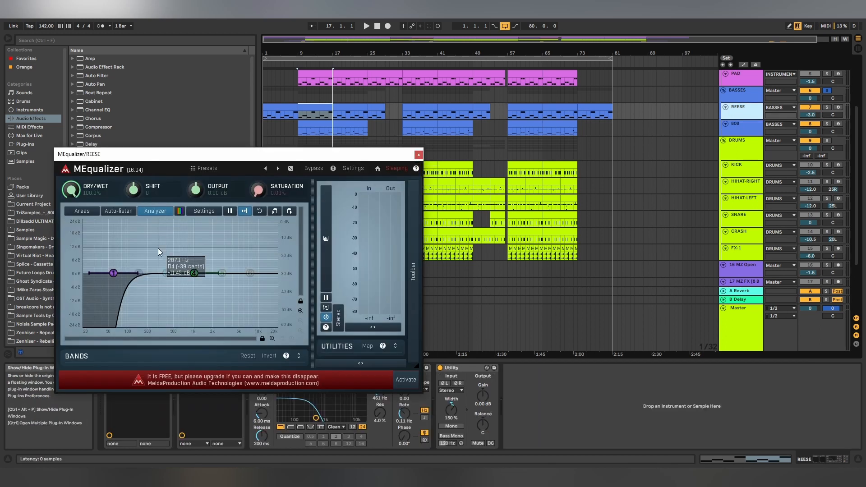
left_click(418, 155)
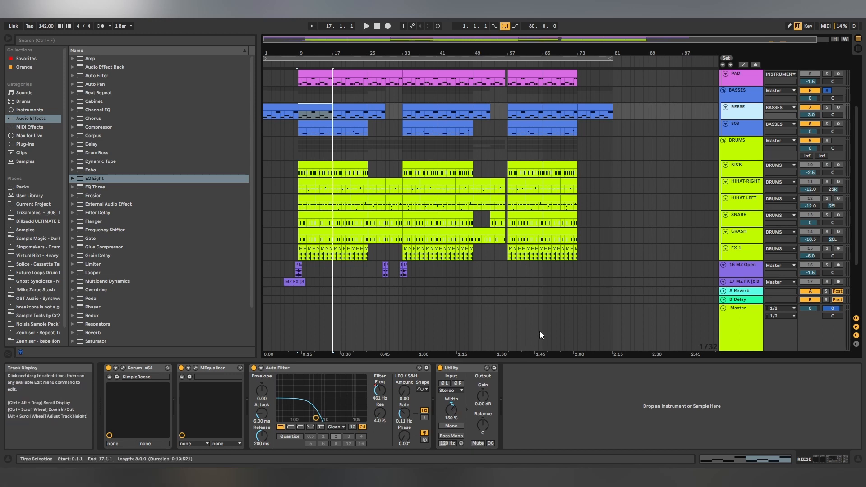
Check the 808 track's devices, view the notes of its clip starting at bar 9, and play the 808 soloed
left_click(755, 133)
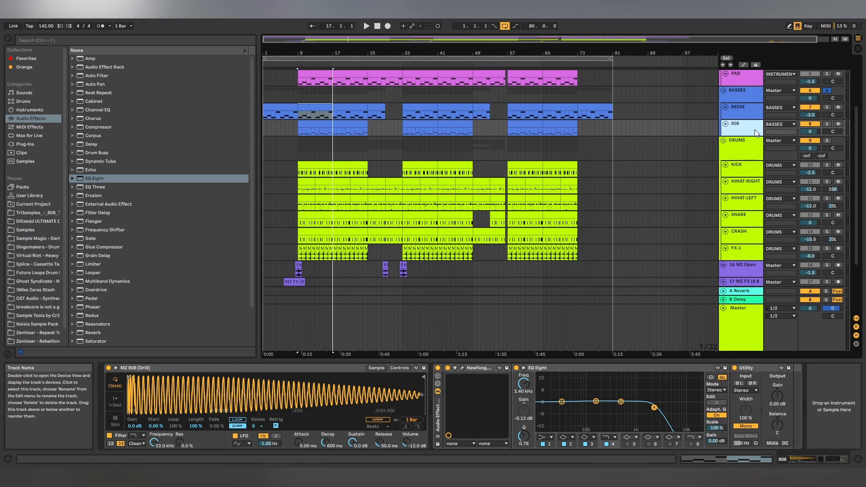
left_click(319, 123)
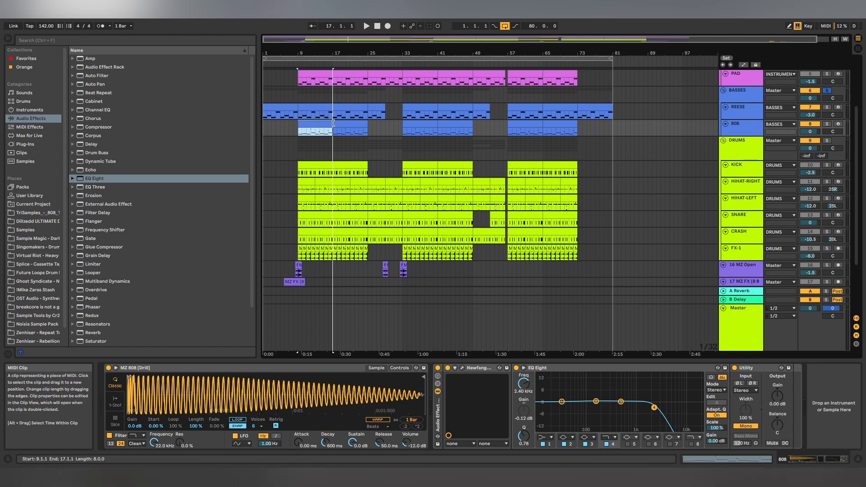
left_click(751, 459)
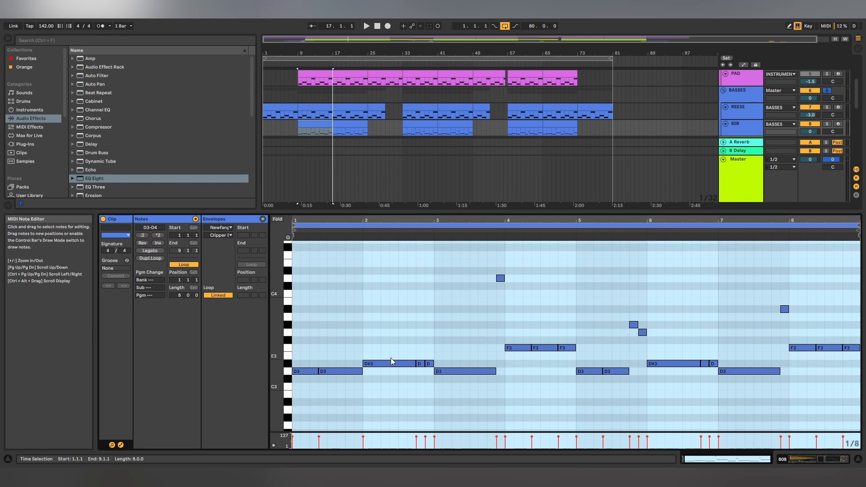
left_click(317, 370)
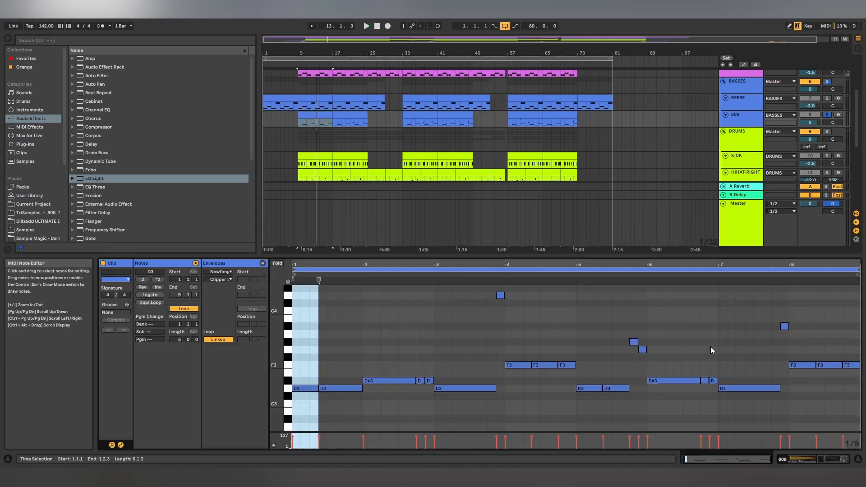
scroll(710, 346, "up", 1)
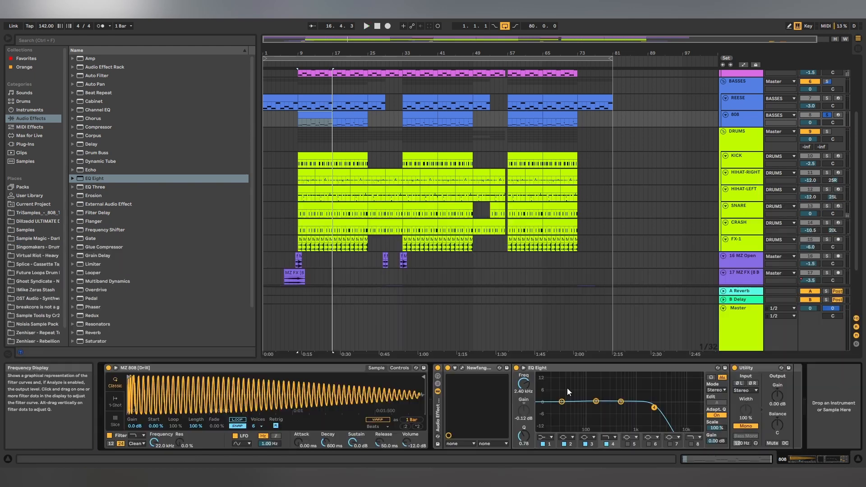
Inspect the Newfangled Saturate settings on the 808 track, and recheck the notes of its clip
left_click(461, 367)
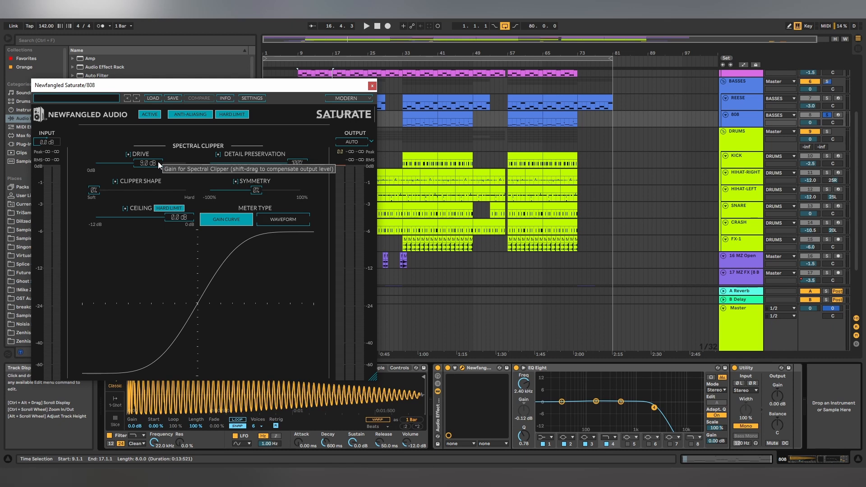
left_click(371, 87)
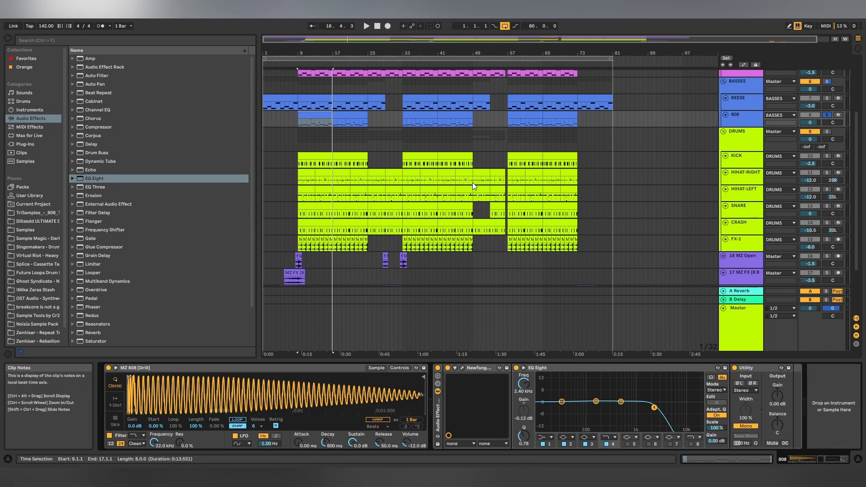
left_click(721, 459)
key("shift+Tab")
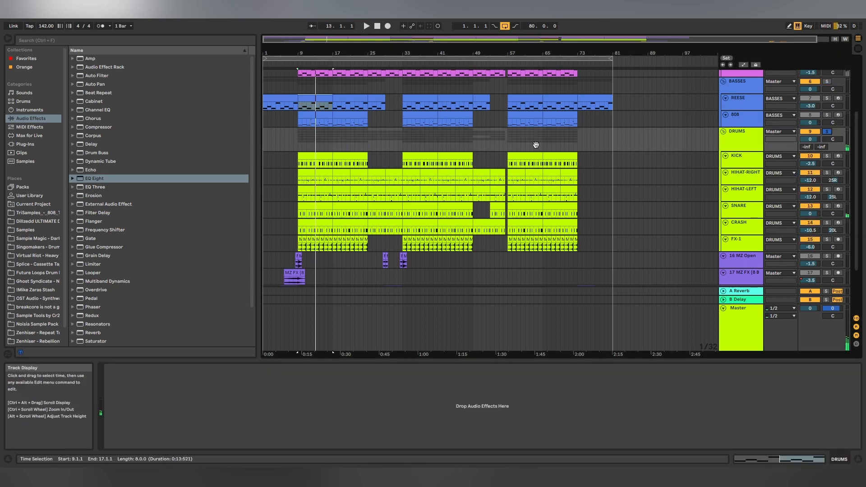
View the notes of the KICK clip starting at bar 9, and select all notes in the MZ Kick [Punchy] row
scroll(341, 112, "down", 2)
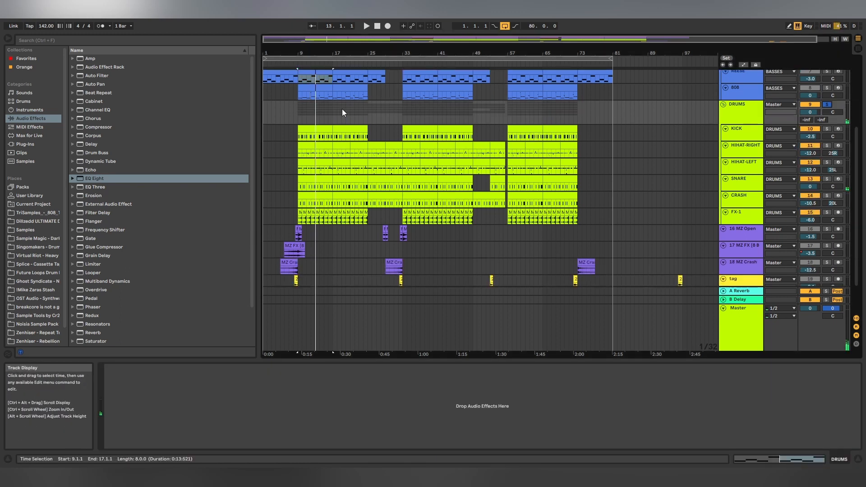
left_click(323, 128)
left_click(743, 460)
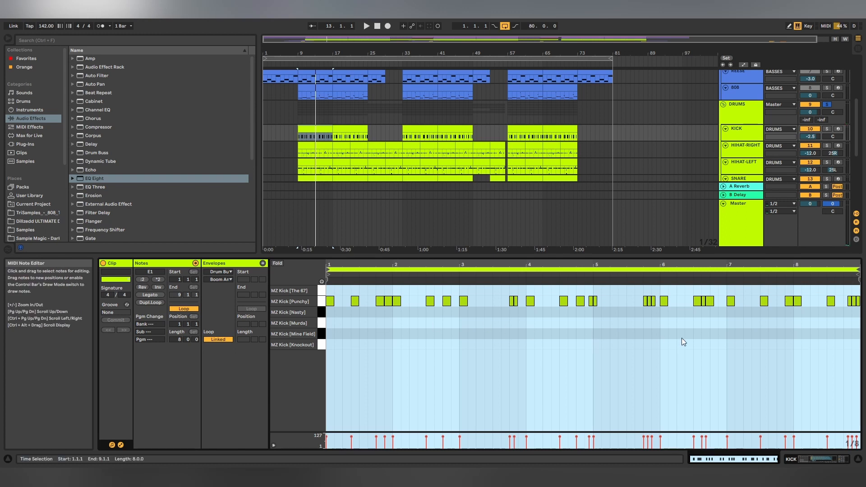
left_click(752, 333)
left_click_drag(858, 313, 330, 293)
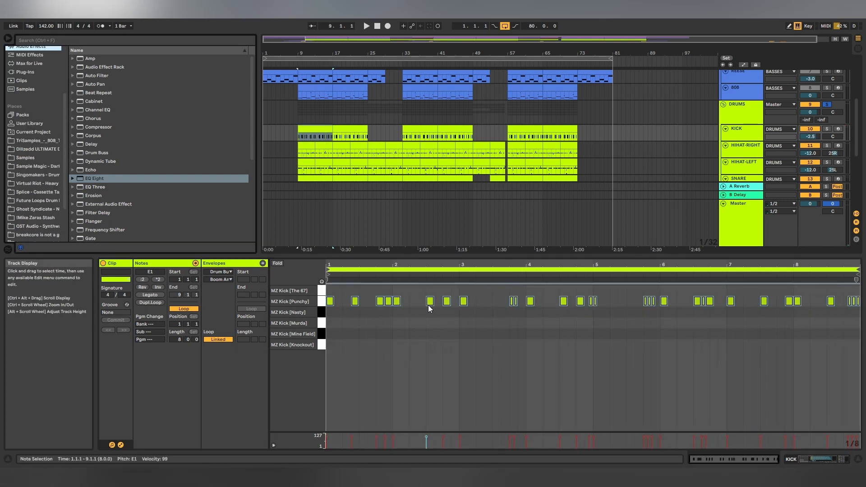
Compare the soloed KICK track's sound from bar 9 with its Drum Buss bypassed and enabled
left_click(745, 129)
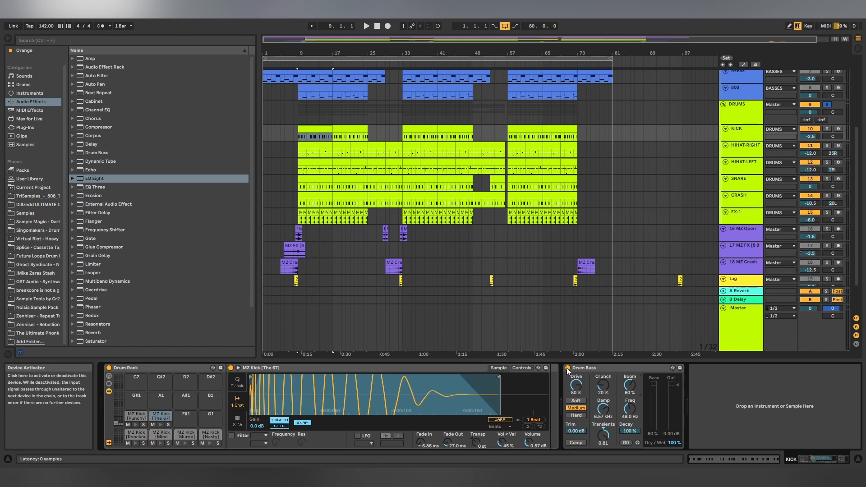
left_click(567, 368)
key("space")
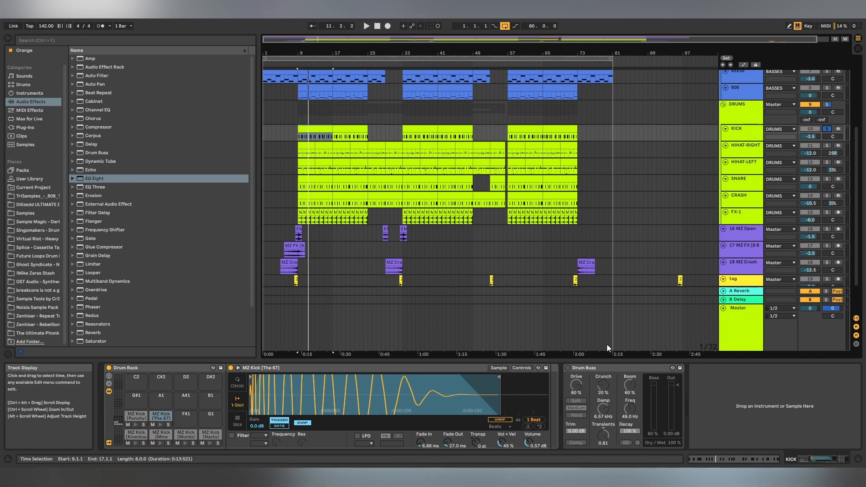
key("space")
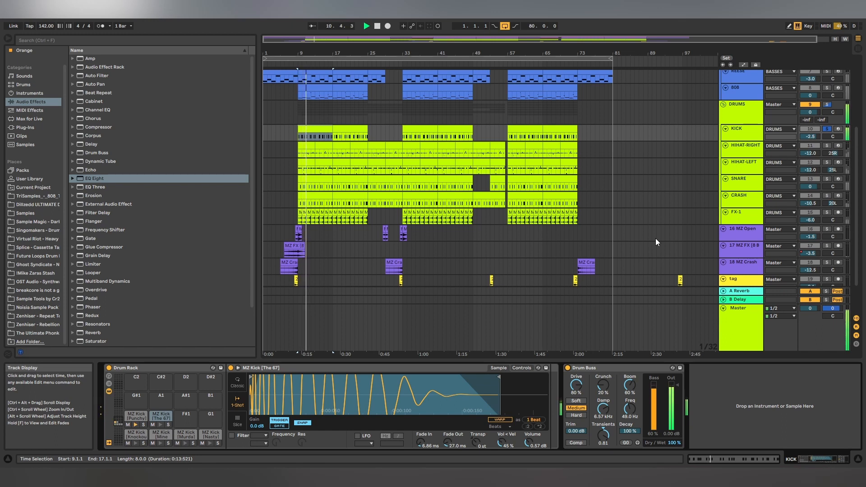
key("space")
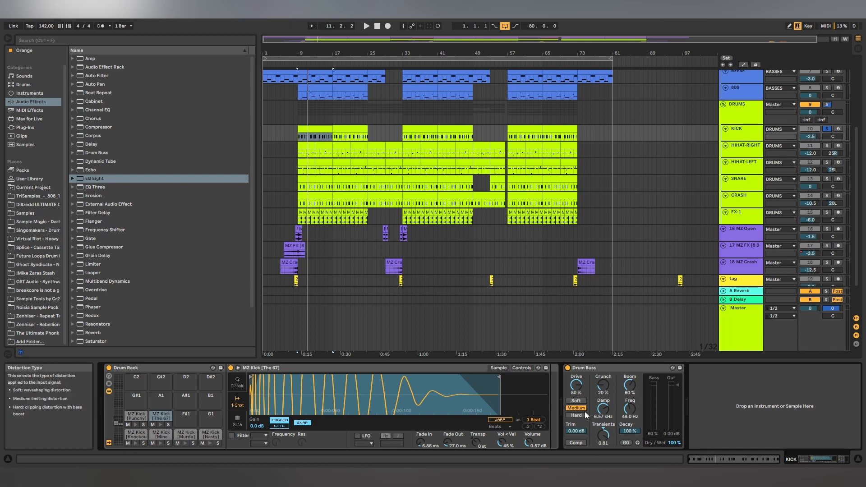
Check the hi-hat tracks' MZ Hi Hat [Cardiak] sampler, and view the notes of the HIHAT-RIGHT clip at bar 9
left_click(740, 148)
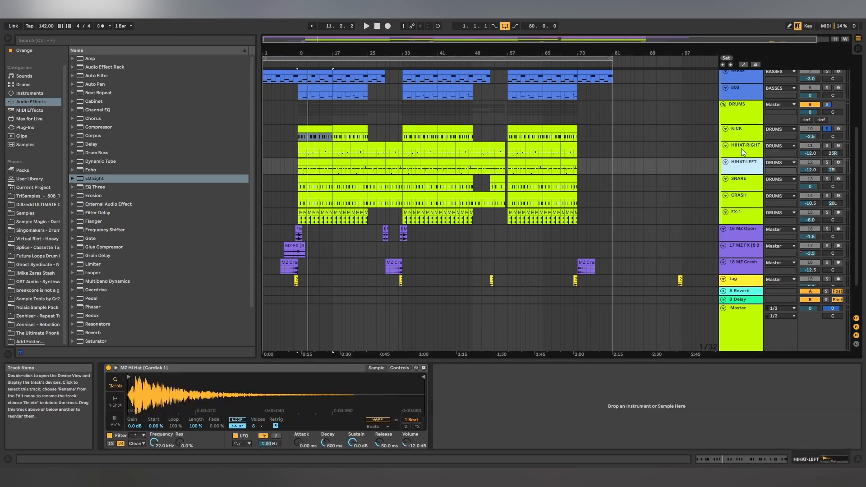
left_click(827, 162)
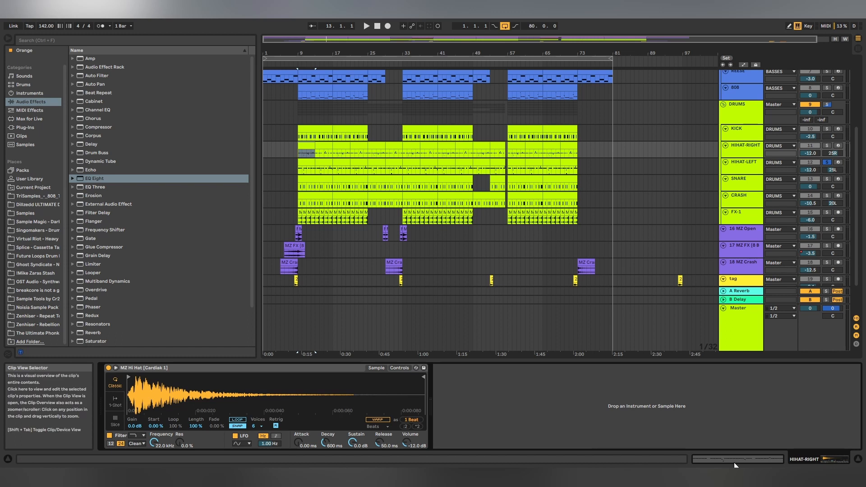
left_click(733, 462)
left_click_drag(299, 328, 861, 391)
scroll(474, 367, "up", 2)
scroll(474, 367, "down", 1)
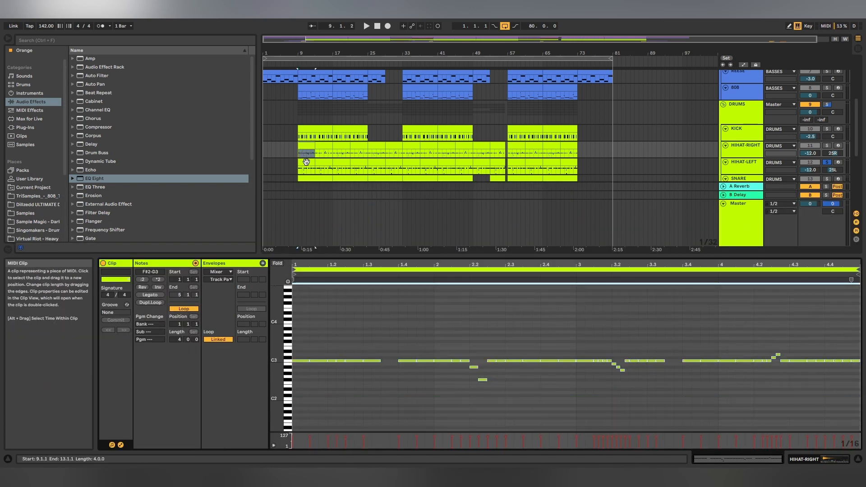
View the notes of the HIHAT-LEFT clip at bar 9, examining its gaps and pitched-down rolls
left_click(306, 162)
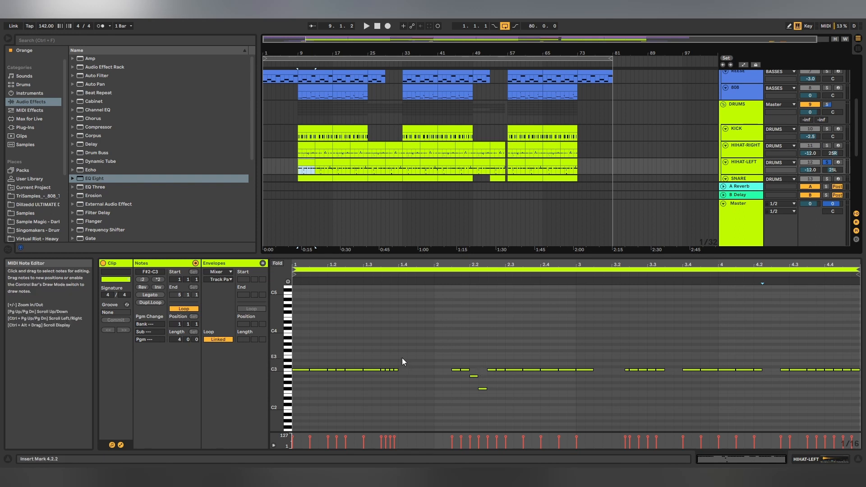
left_click_drag(402, 358, 453, 393)
left_click(483, 366)
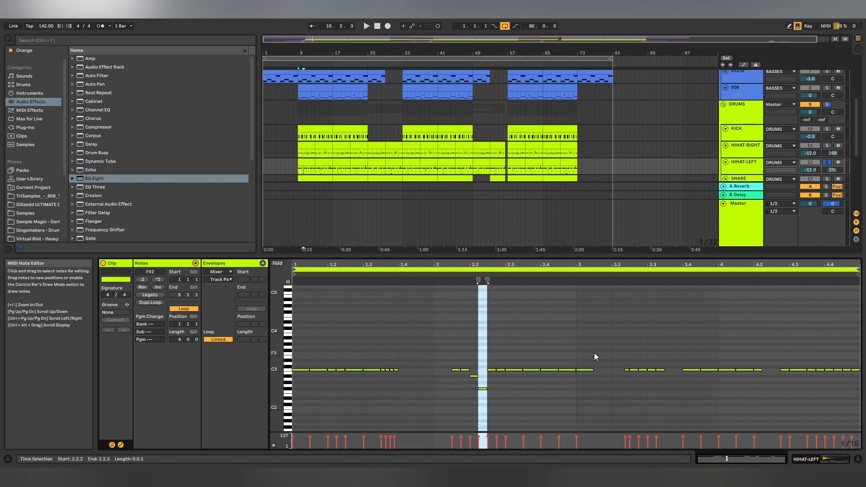
left_click(669, 368)
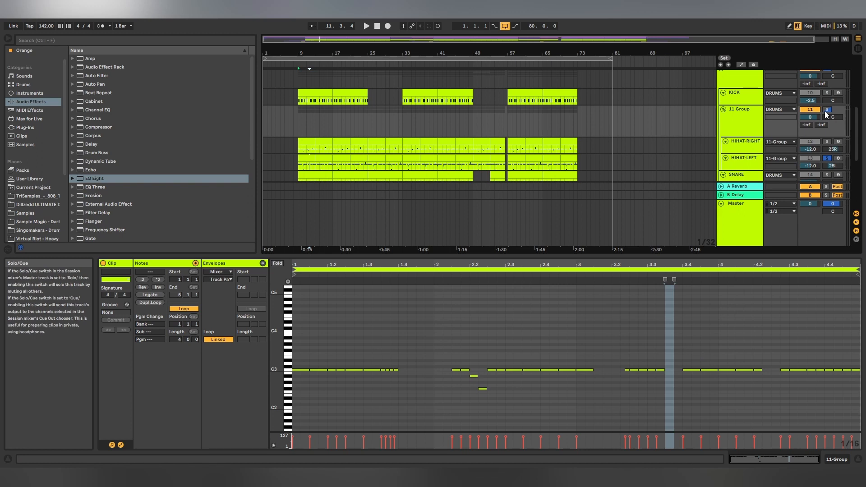
Group the HIHAT-RIGHT and HIHAT-LEFT tracks, and play the group soloed
left_click(827, 100)
key("space")
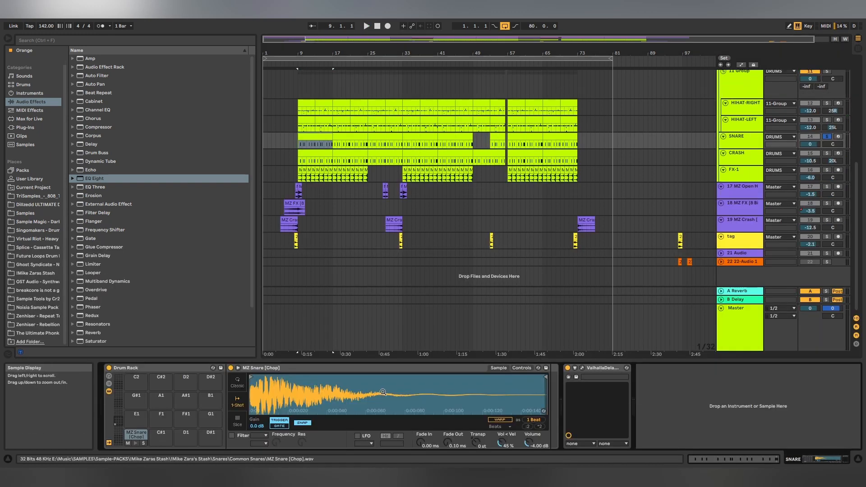
Inspect the SNARE track's ValhallaDelay settings, especially its mix, and play the snare soloed from bar 9
left_click(581, 368)
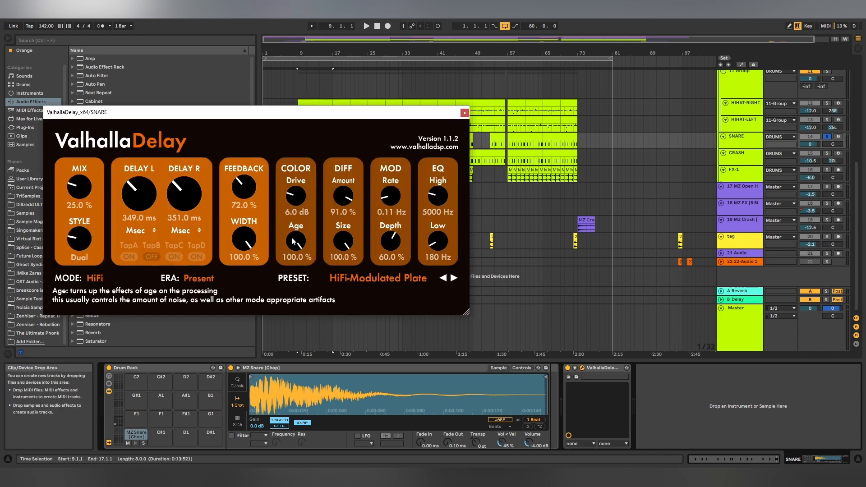
left_click(464, 113)
left_click(582, 368)
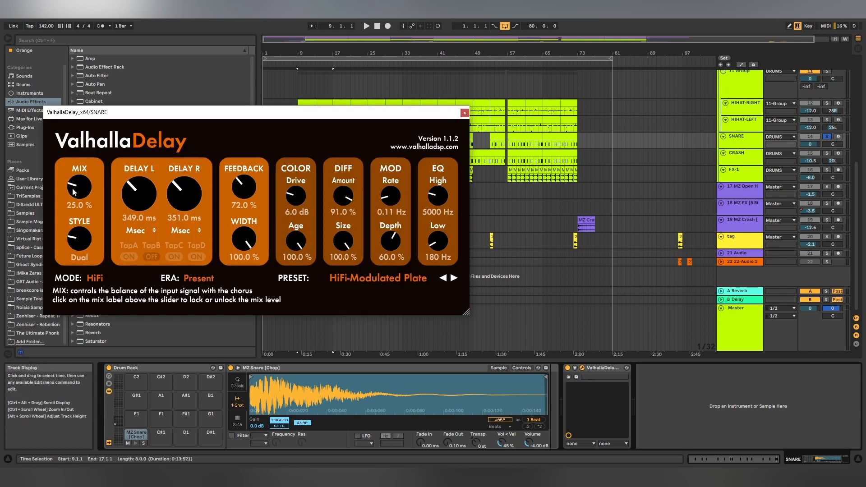
left_click(464, 114)
key("space")
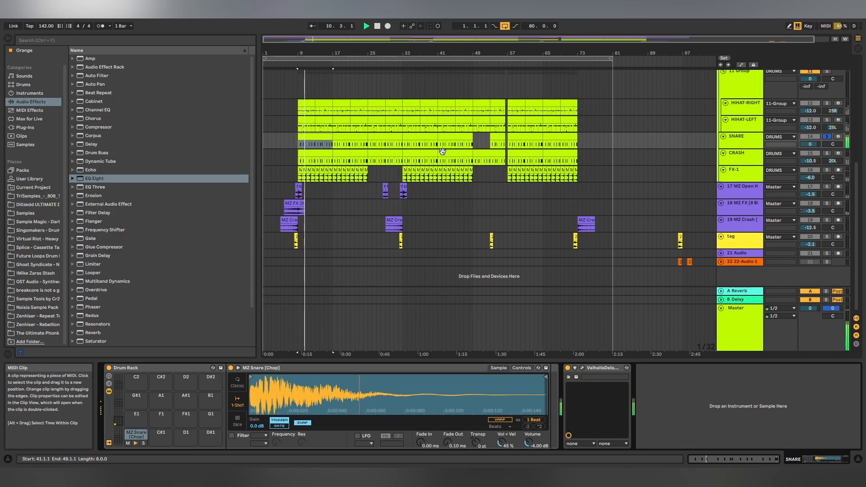
Play the CRASH track soloed from its clip at bar 9, followed by the FX-1 track
left_click(326, 153)
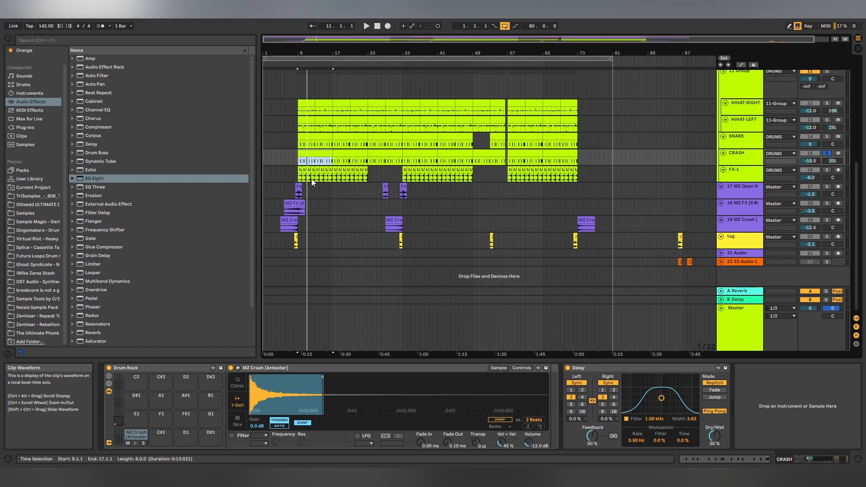
key("space")
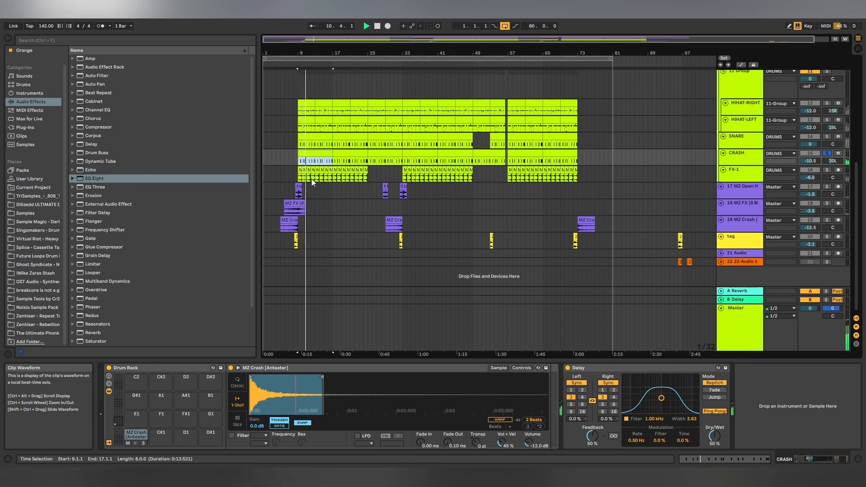
key("space")
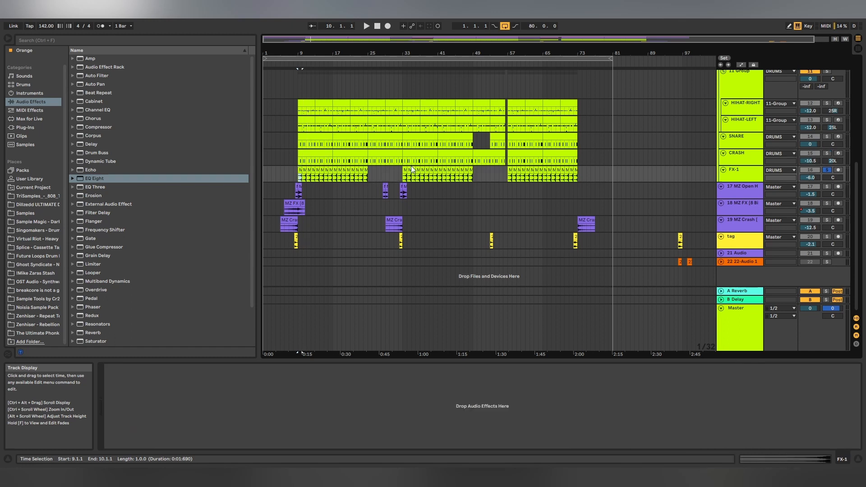
key("space")
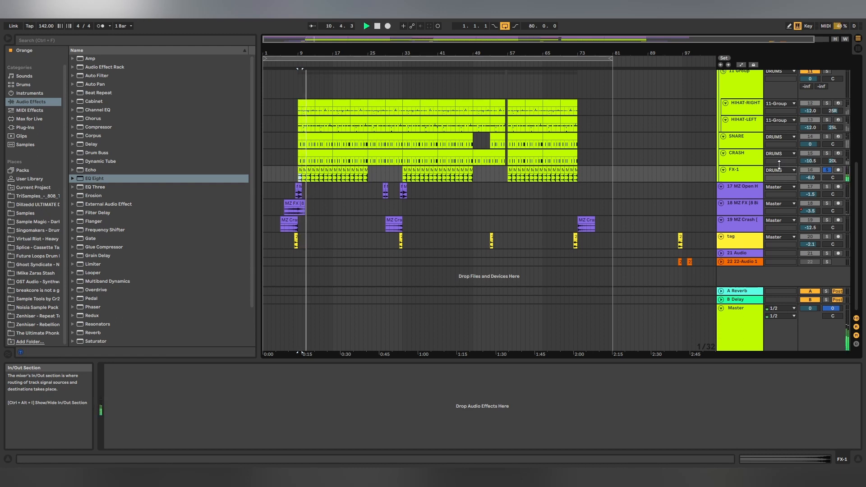
Group the MZ Open Hat, MZ FX and MZ Crash tracks, and play their transition sounds around bars 9 and 33
left_click(732, 191)
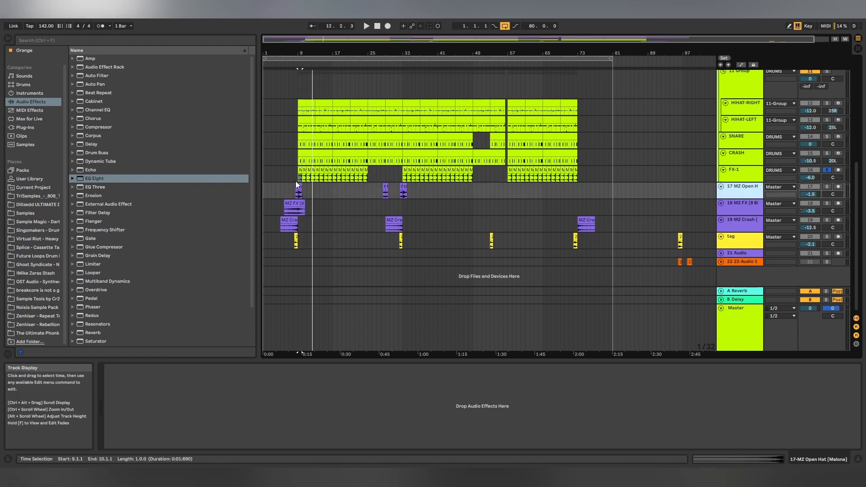
scroll(296, 181, "up", 5)
left_click_drag(332, 46, 402, 48)
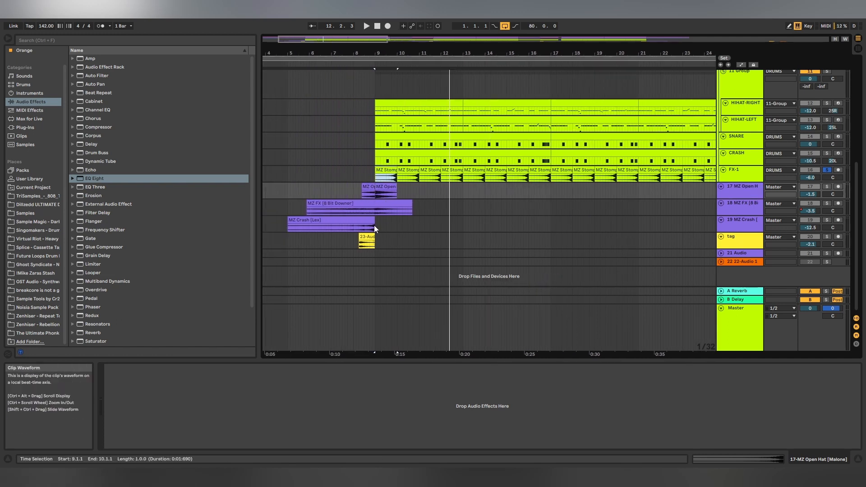
left_click(366, 187)
key("space")
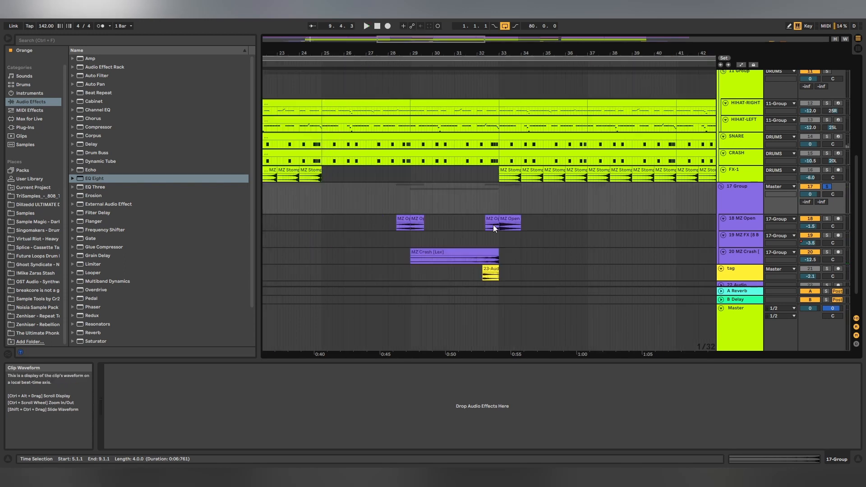
left_click(492, 218)
key("space")
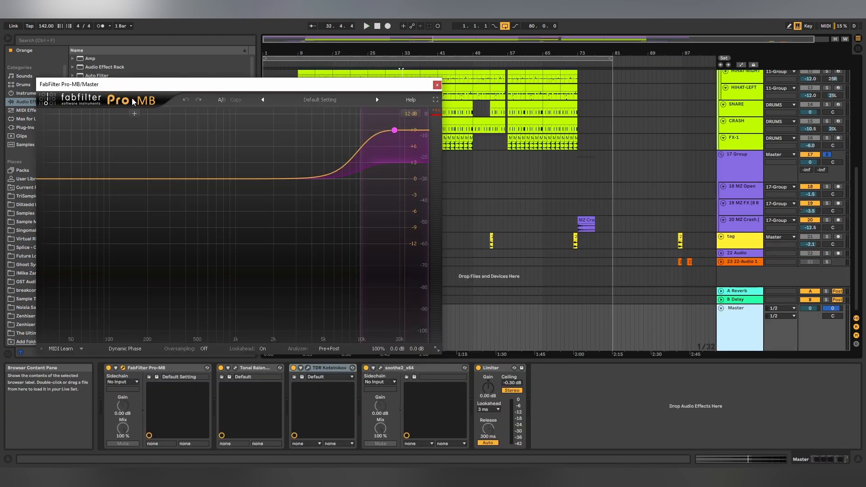
Inspect the Band 1 settings of FabFilter Pro-MB on the Master track, and close the plugin
mouse_move(394, 134)
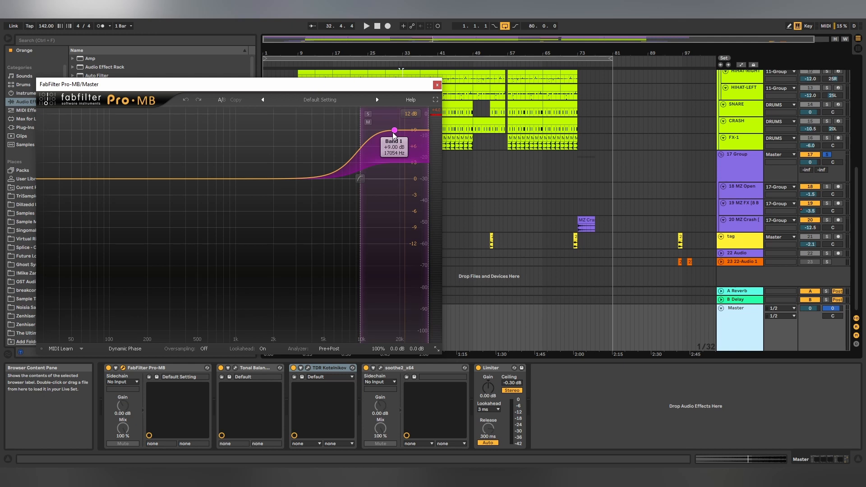
left_click(436, 86)
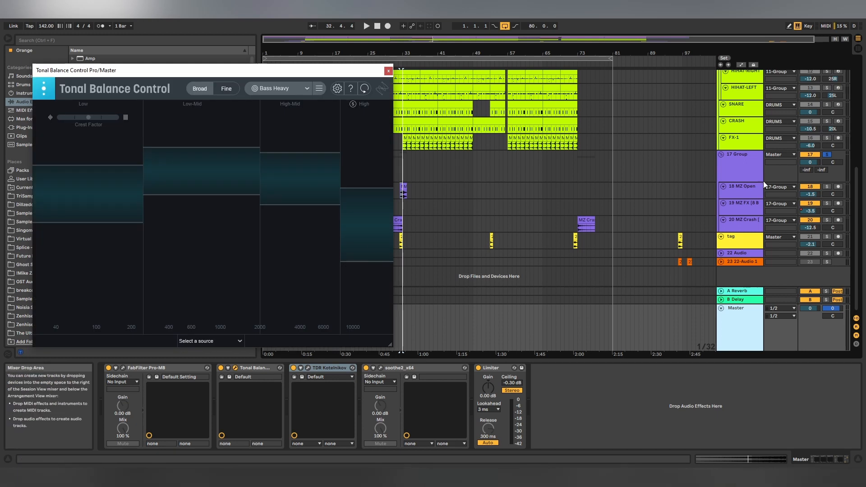
Unsolo the 17 Group, play the full mix with the Master's FabFilter Pro-MB bypassed and re-enabled, and close Tonal Balance Control
left_click(827, 154)
left_click(106, 370)
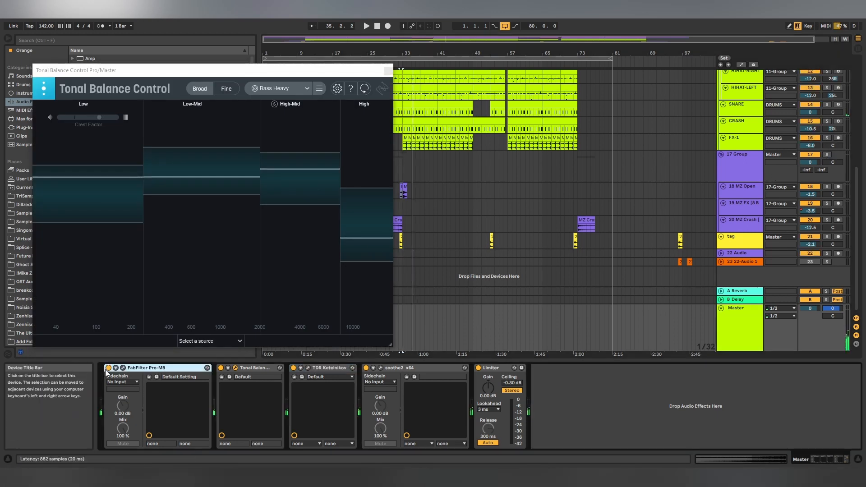
left_click(109, 368)
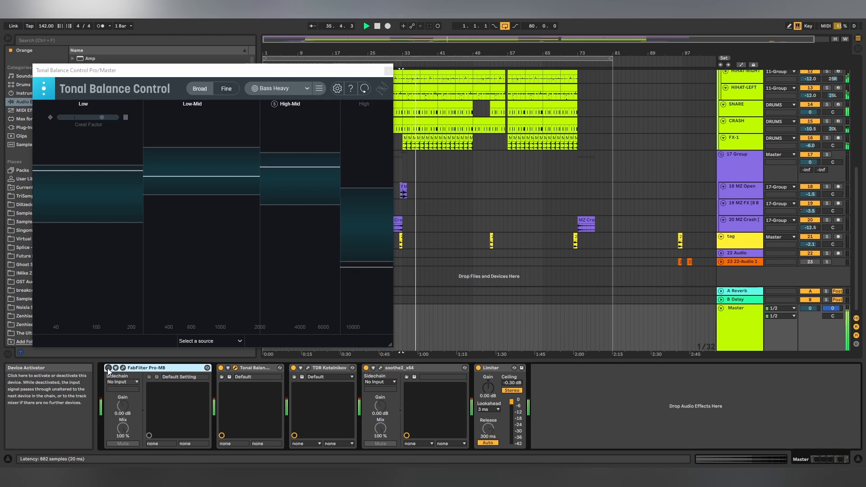
left_click(109, 369)
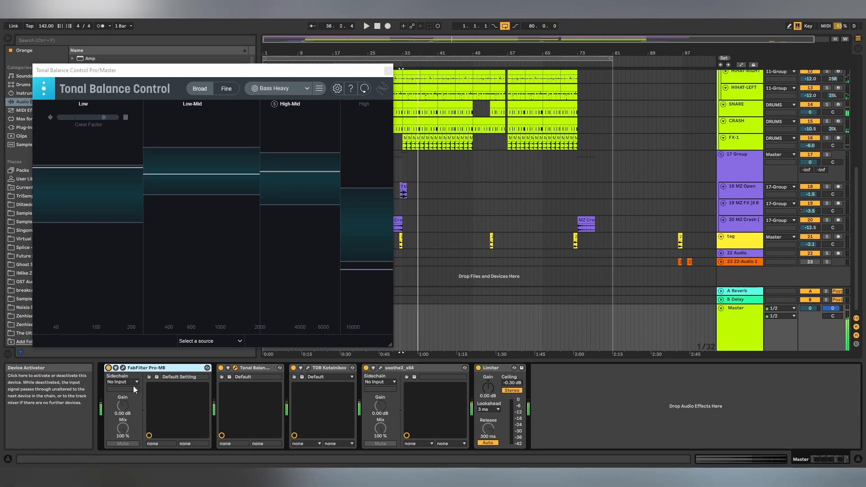
key("space")
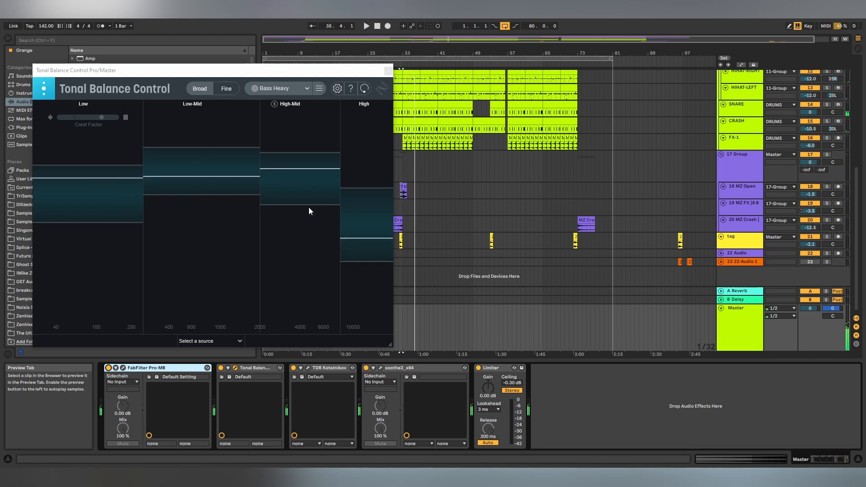
key("Escape")
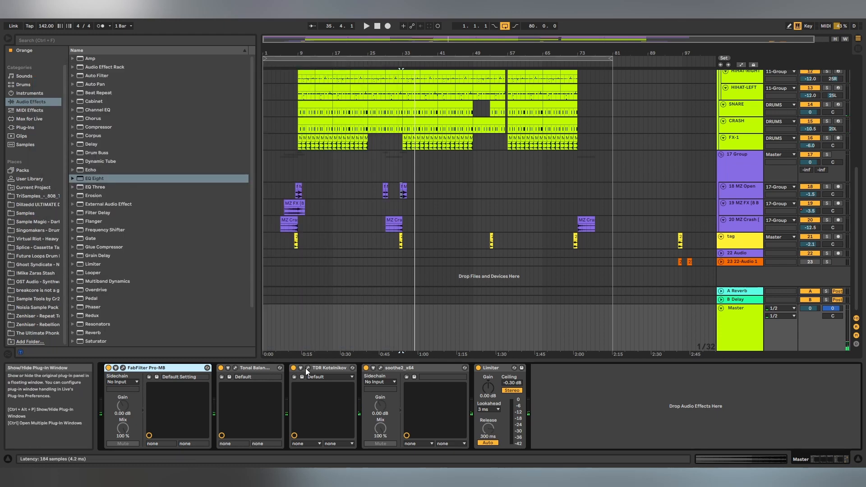
Inspect the Master track's TDR Kotelnikov settings, followed by the soothe2 settings and preset list, and close the plugin
left_click(307, 367)
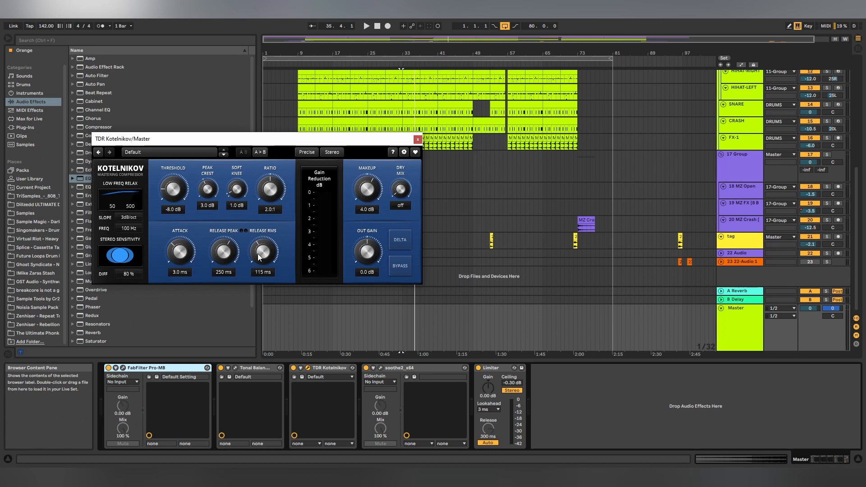
left_click(380, 368)
left_click_drag(366, 129, 377, 118)
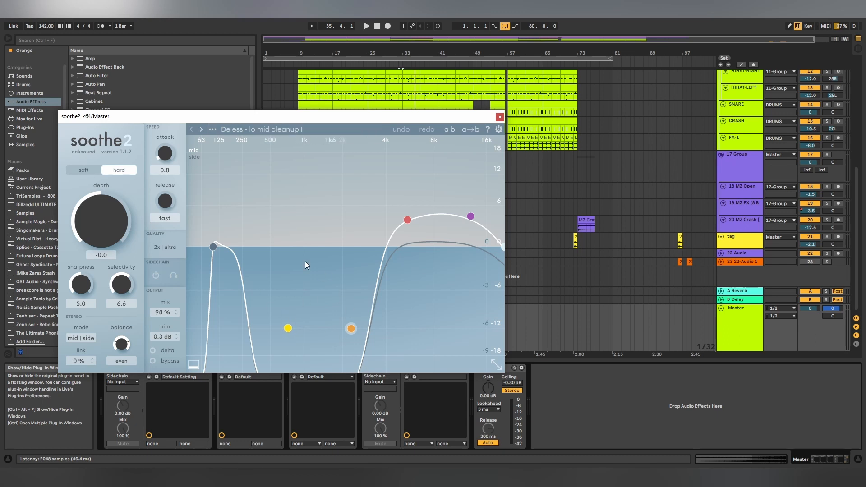
left_click(242, 129)
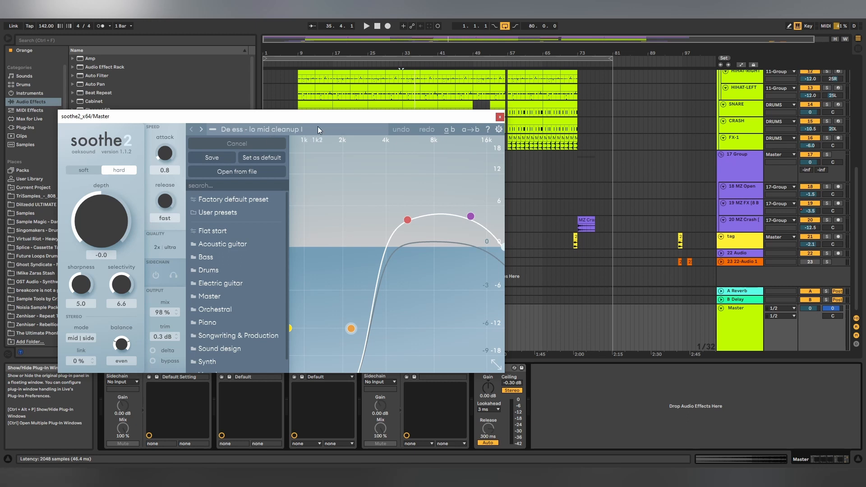
left_click(500, 116)
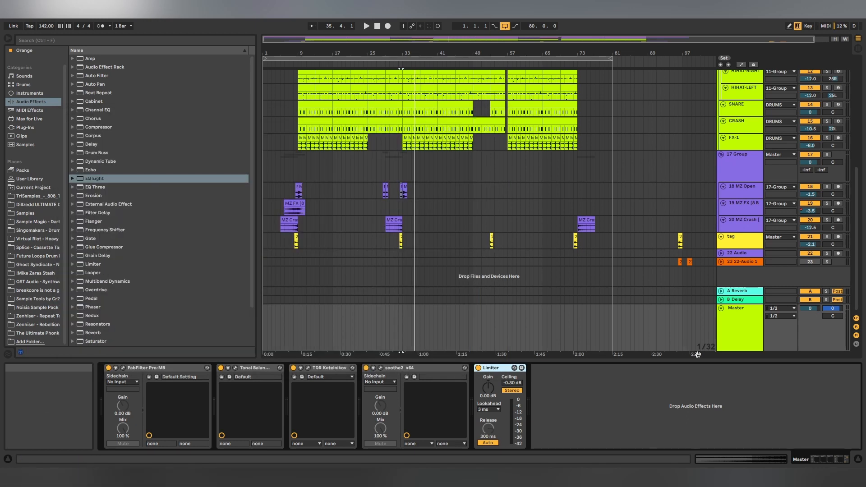
scroll(455, 221, "up", 6)
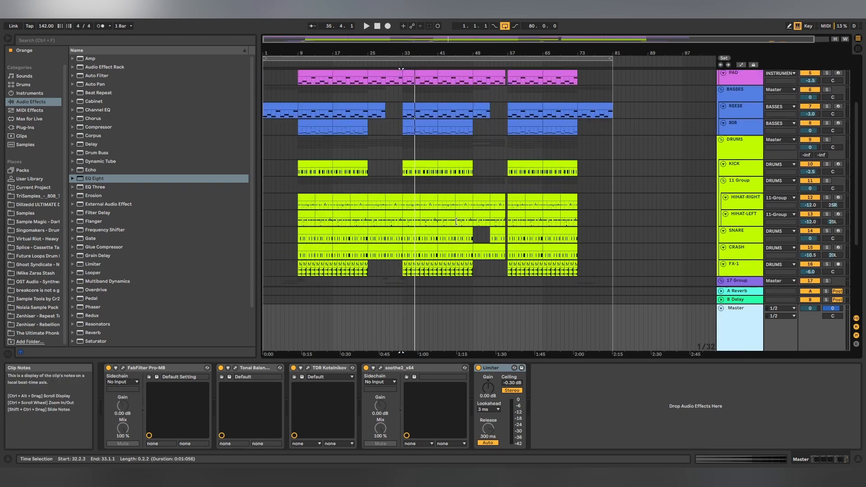
scroll(456, 222, "up", 5)
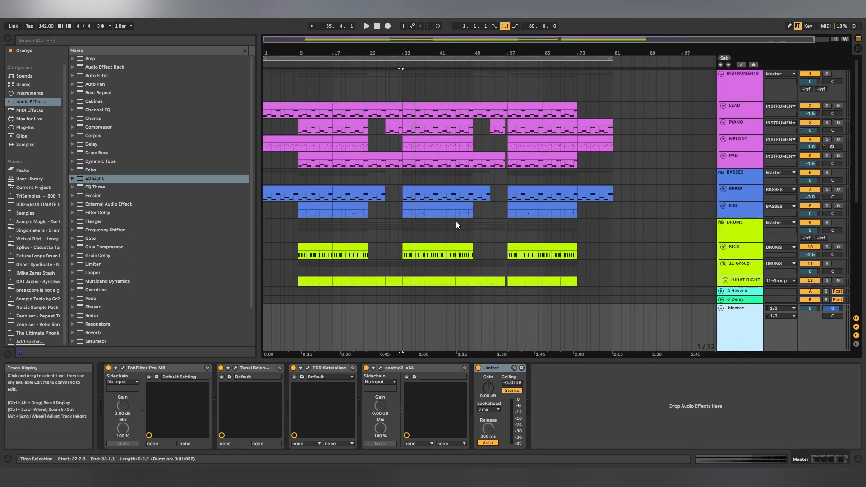